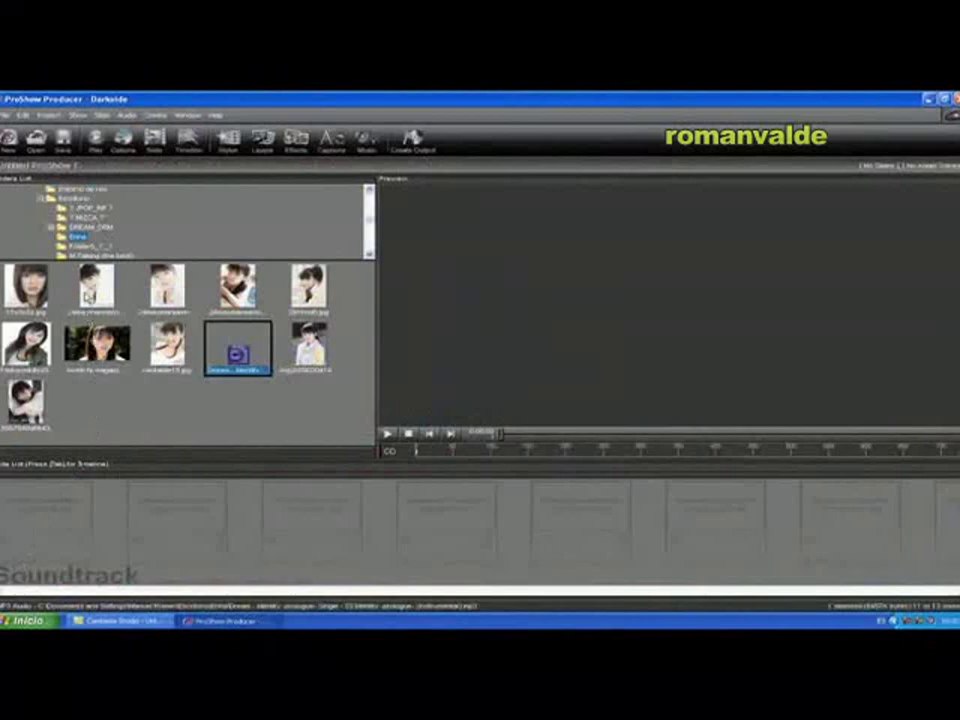
- Add the first photo of the Erina folder as slide 1 and open its slide options
{"action": "left_click", "coordinate": [35, 288]}
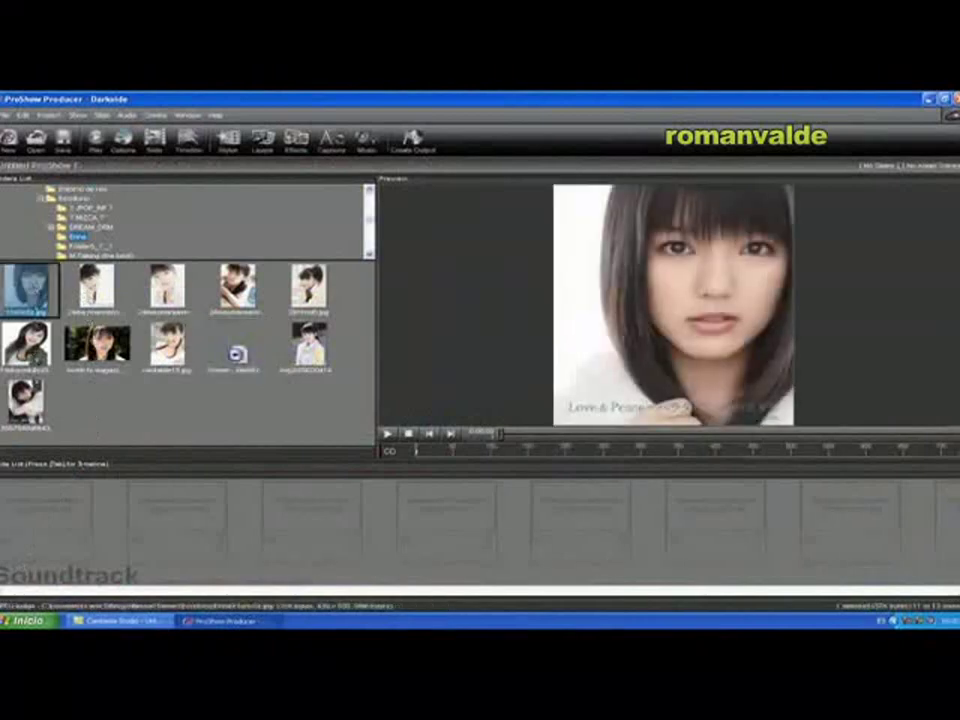
{"action": "left_click_drag", "start_coordinate": [63, 512], "coordinate": [67, 510]}
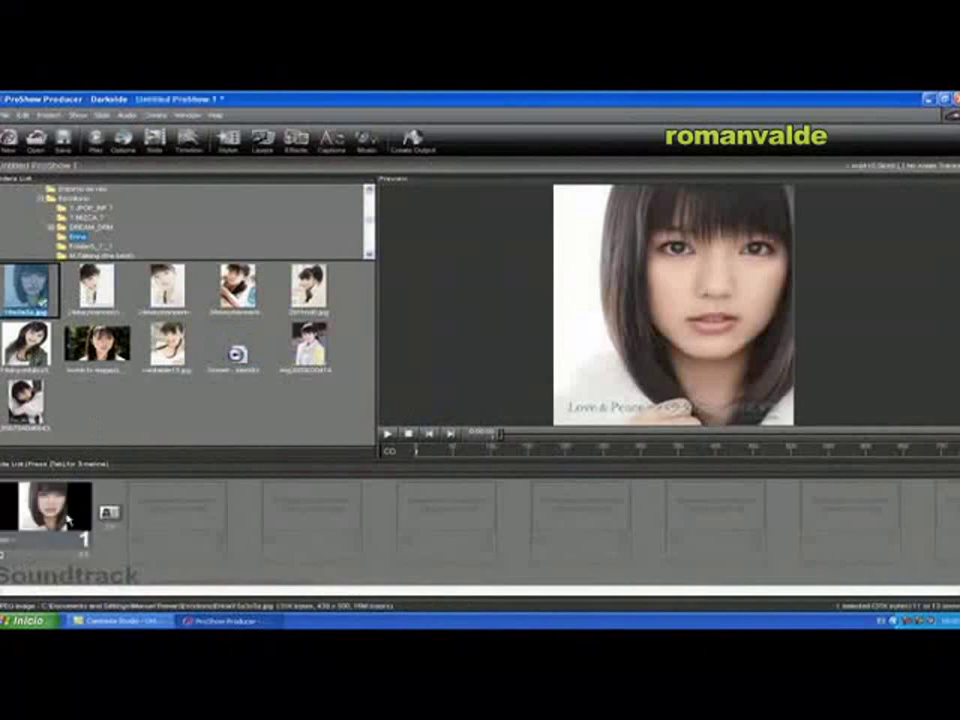
{"action": "left_click", "coordinate": [67, 515]}
{"action": "double_click", "coordinate": [67, 515]}
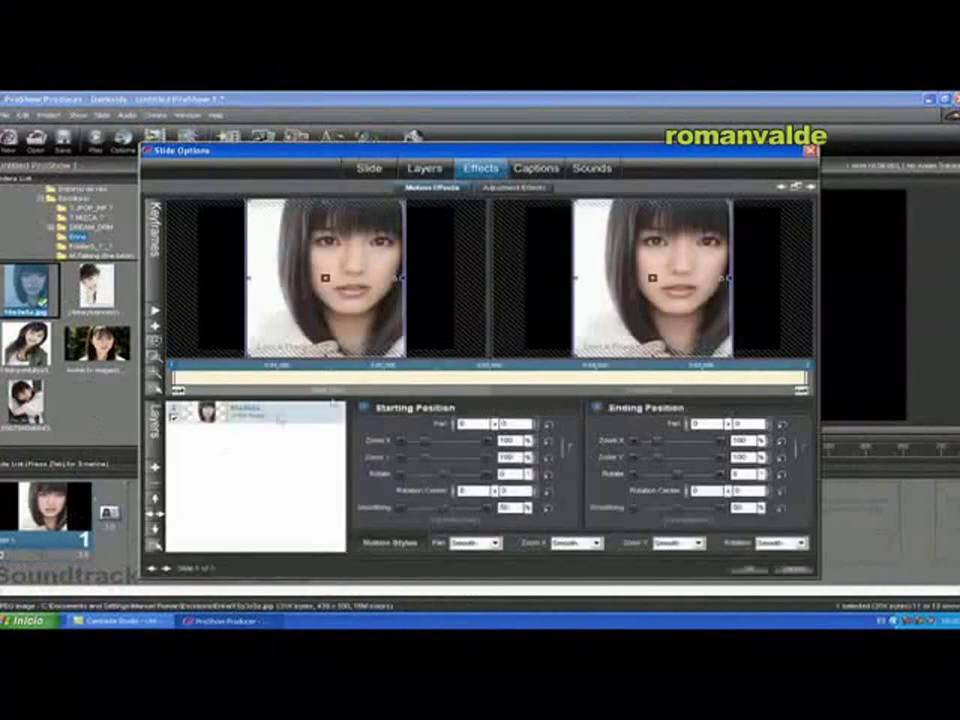
- Zoom slide 1's starting position to about 219% and shift the photo down, then enlarge the ending position and pan it toward the eyes
{"action": "left_click_drag", "start_coordinate": [425, 440], "coordinate": [440, 441]}
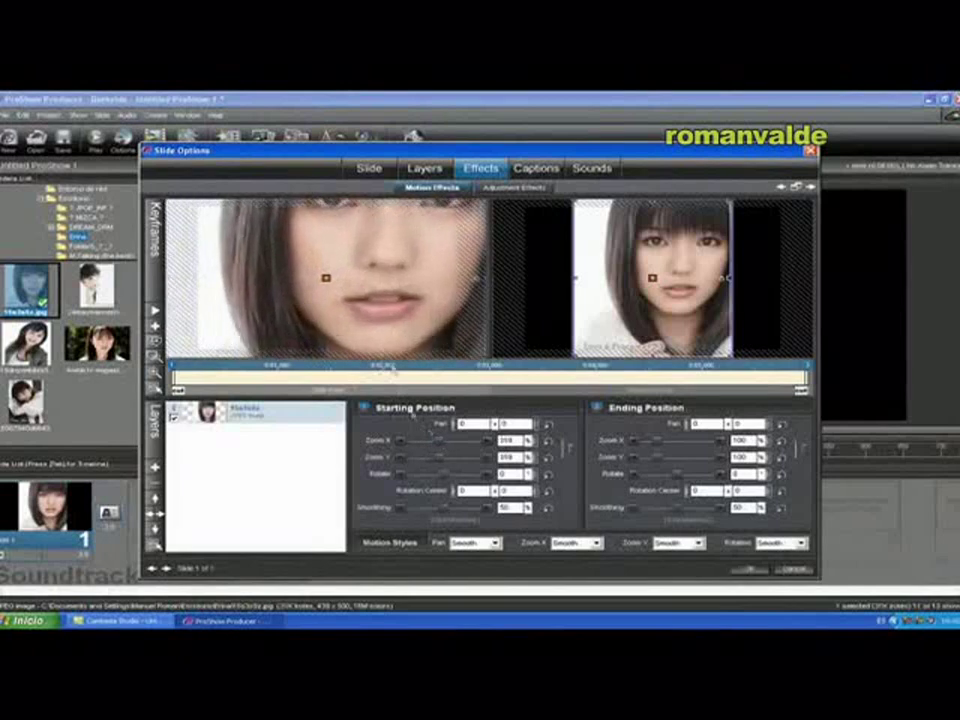
{"action": "left_click_drag", "start_coordinate": [388, 290], "coordinate": [388, 334]}
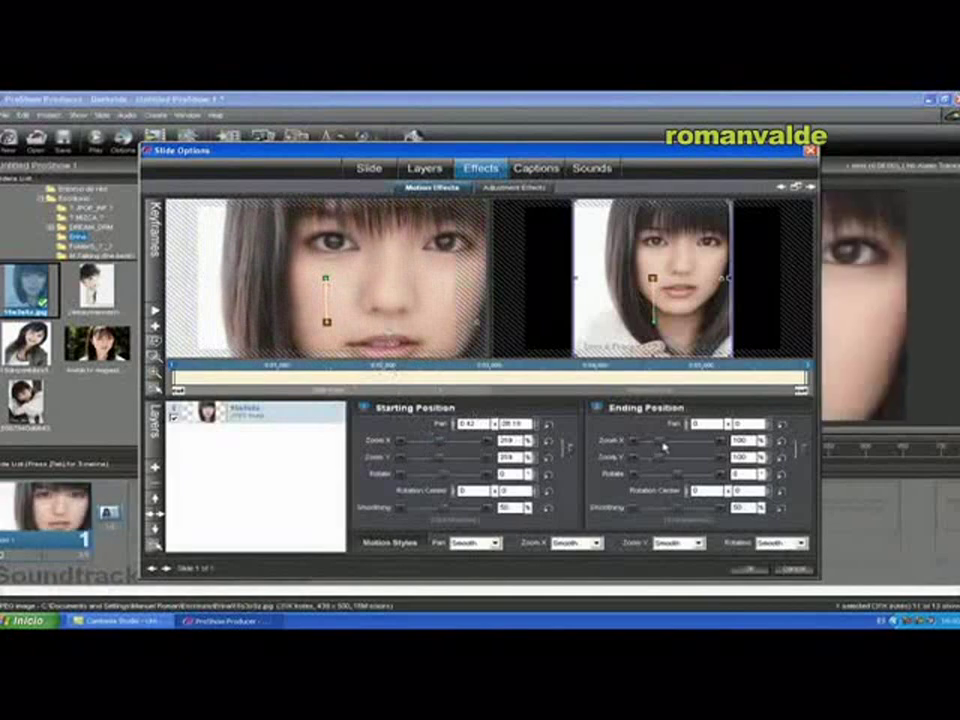
{"action": "left_click_drag", "start_coordinate": [662, 444], "coordinate": [679, 447]}
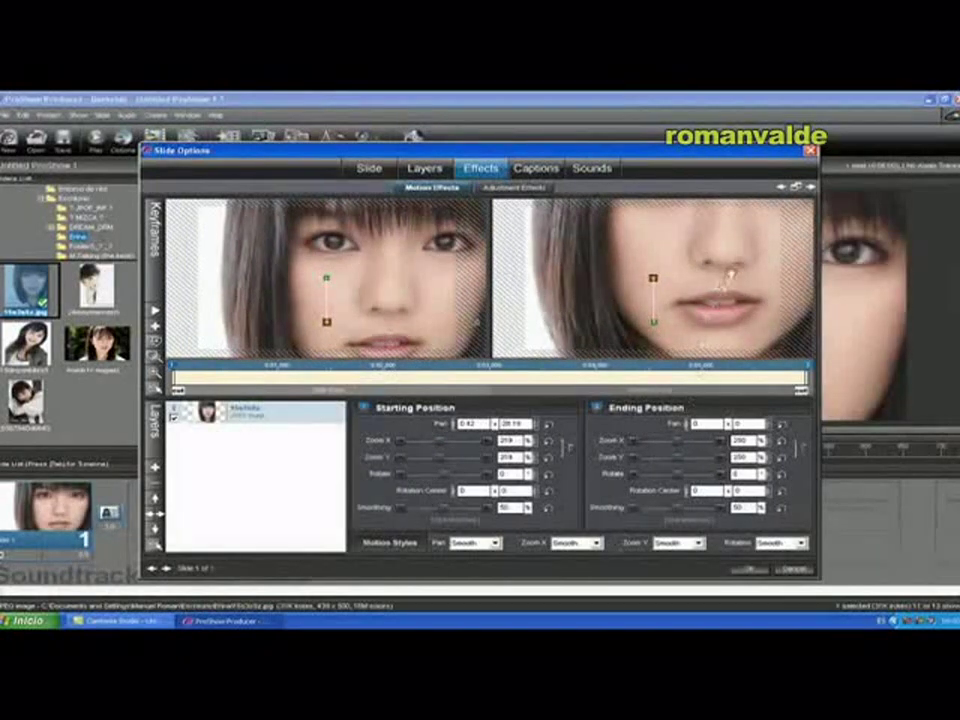
{"action": "left_click_drag", "start_coordinate": [730, 272], "coordinate": [706, 348]}
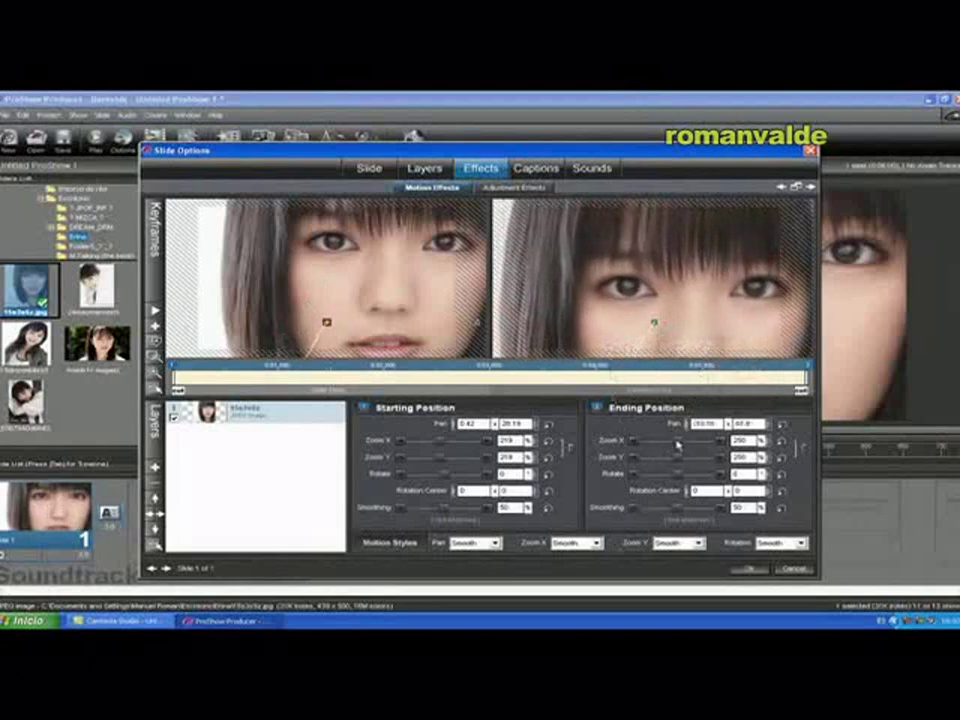
{"action": "left_click_drag", "start_coordinate": [677, 446], "coordinate": [672, 433]}
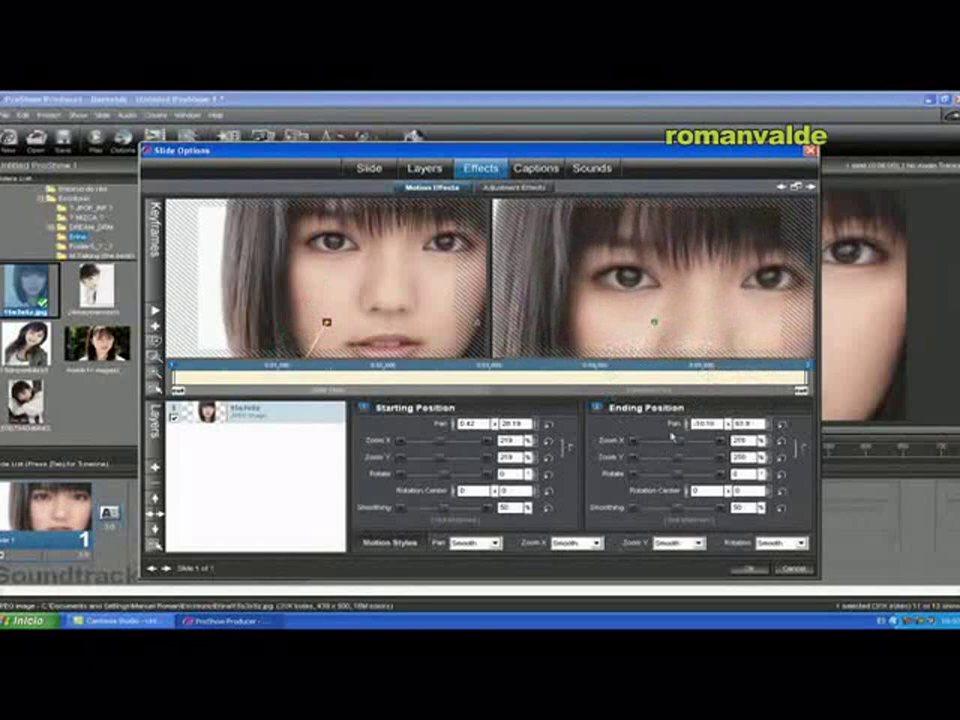
- Add the caption "Erina Mano" to slide 1 and move its starting position to about 55 x 60
{"action": "left_click", "coordinate": [516, 172]}
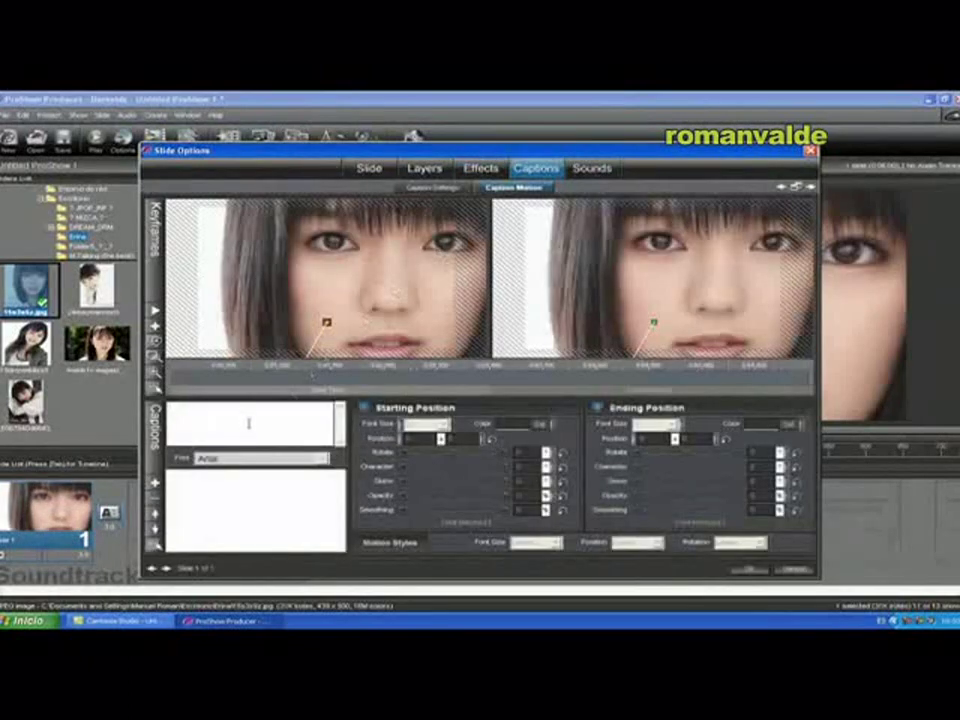
{"action": "type", "text": "Texto"}
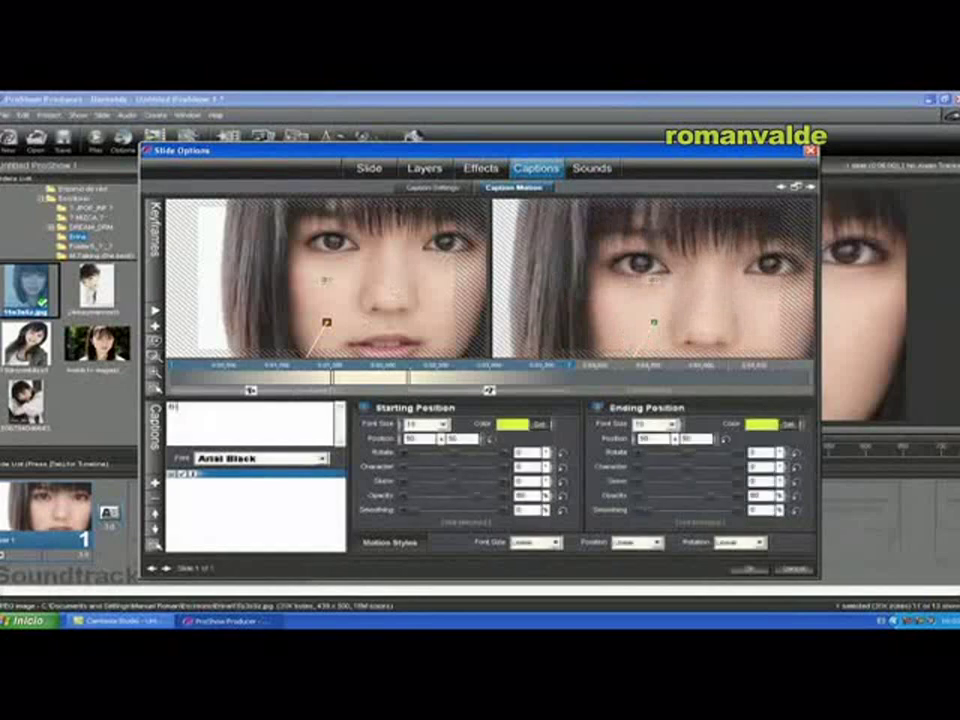
{"action": "type", "text": " Mano"}
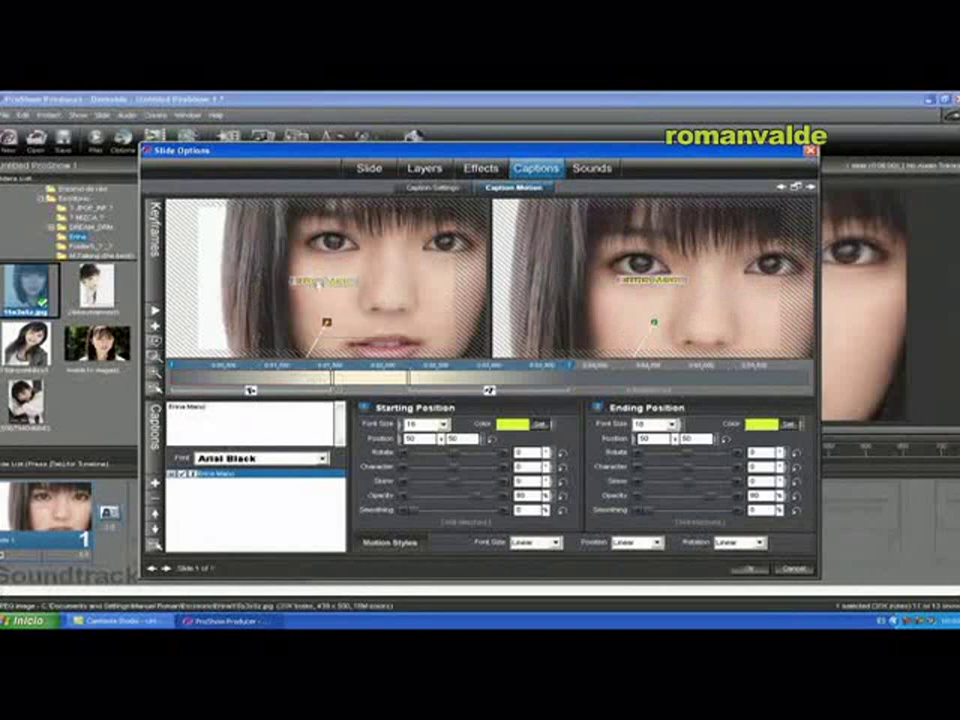
{"action": "left_click_drag", "start_coordinate": [317, 280], "coordinate": [317, 294]}
- Set the caption's colour to blue for both the starting and ending positions
{"action": "left_click", "coordinate": [540, 425]}
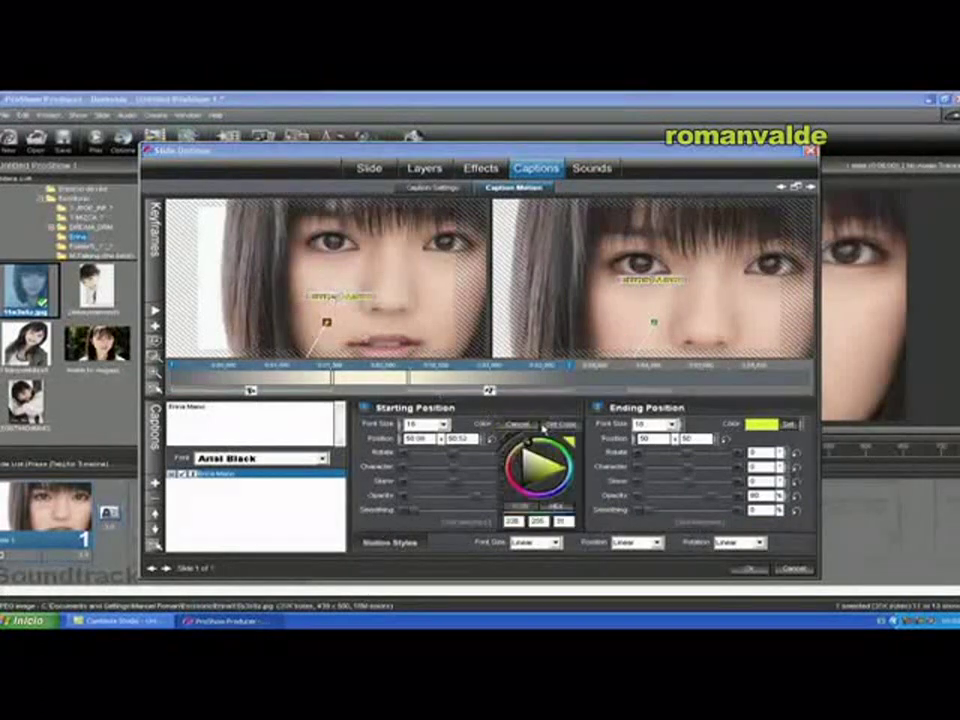
{"action": "left_click", "coordinate": [557, 492]}
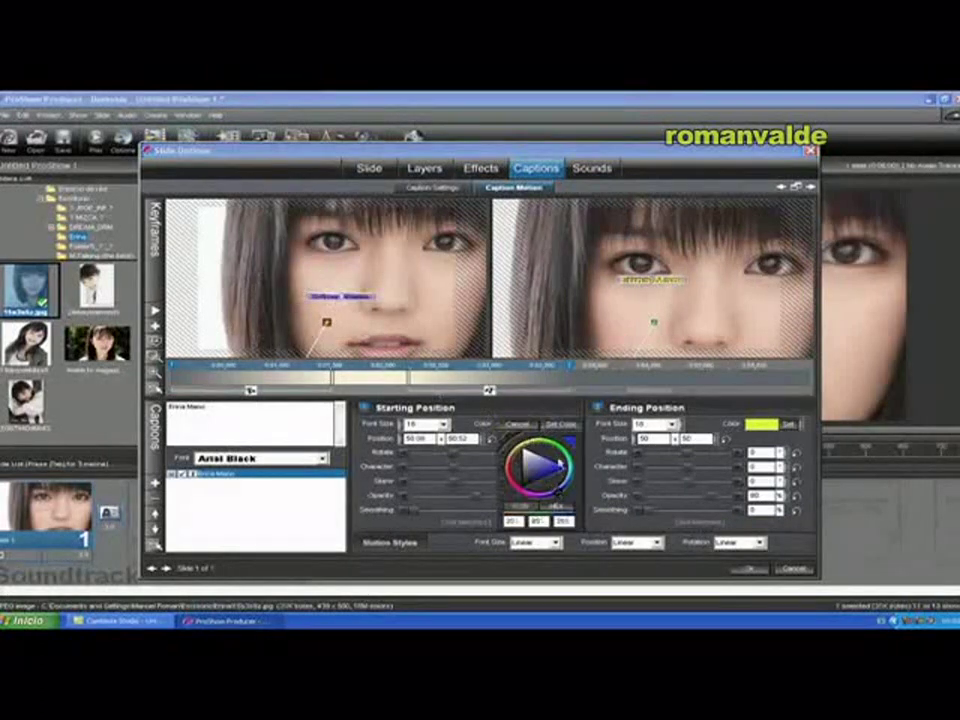
{"action": "left_click", "coordinate": [560, 424]}
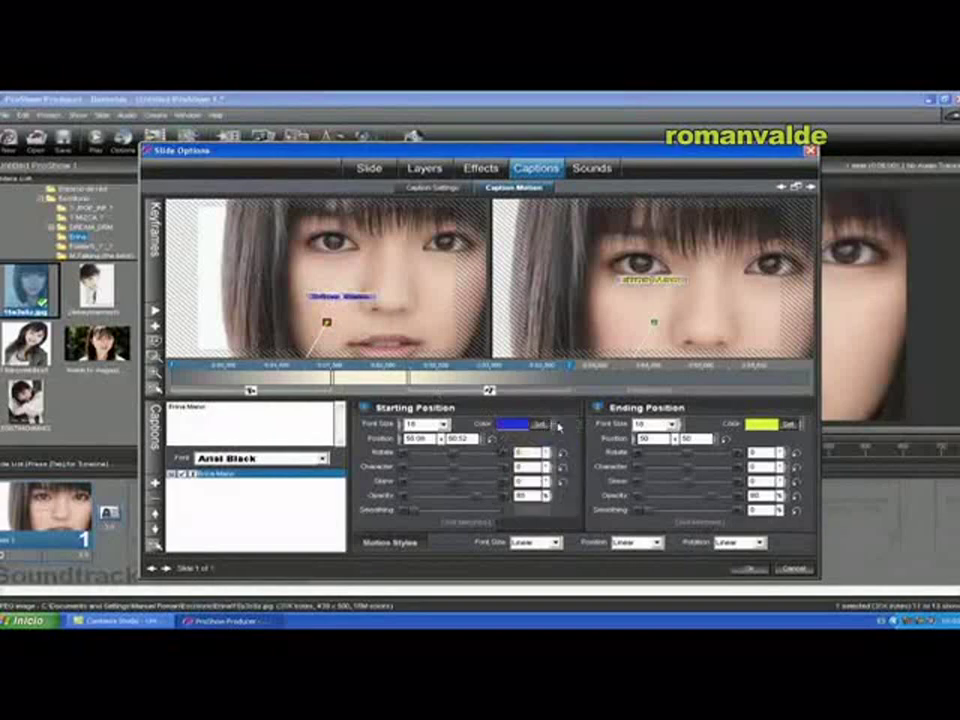
{"action": "left_click", "coordinate": [785, 425]}
{"action": "left_click", "coordinate": [805, 494]}
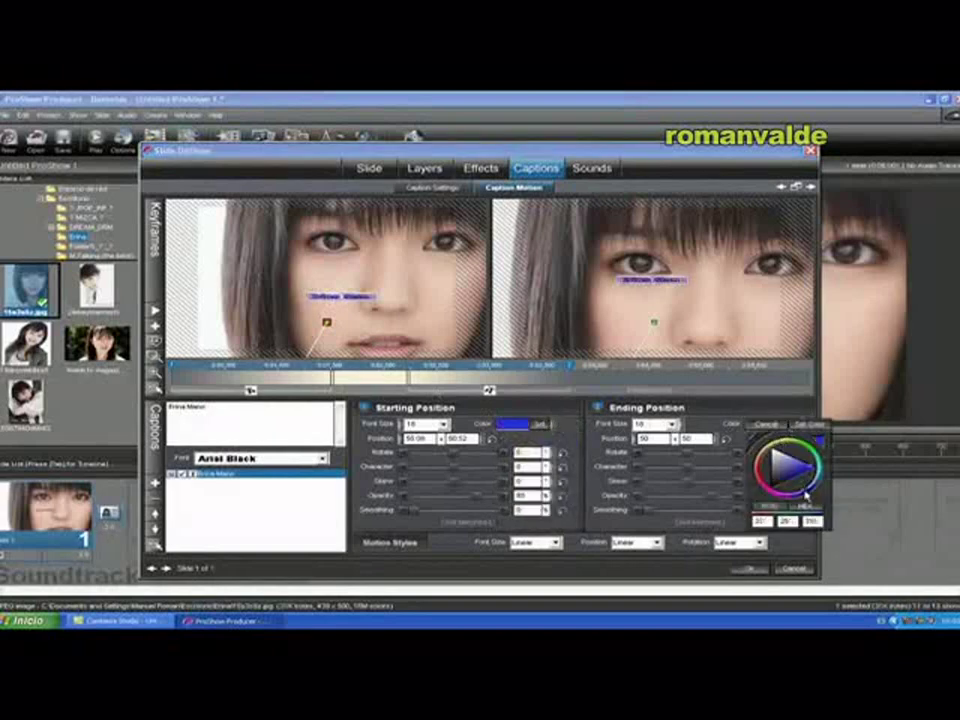
{"action": "left_click", "coordinate": [806, 426]}
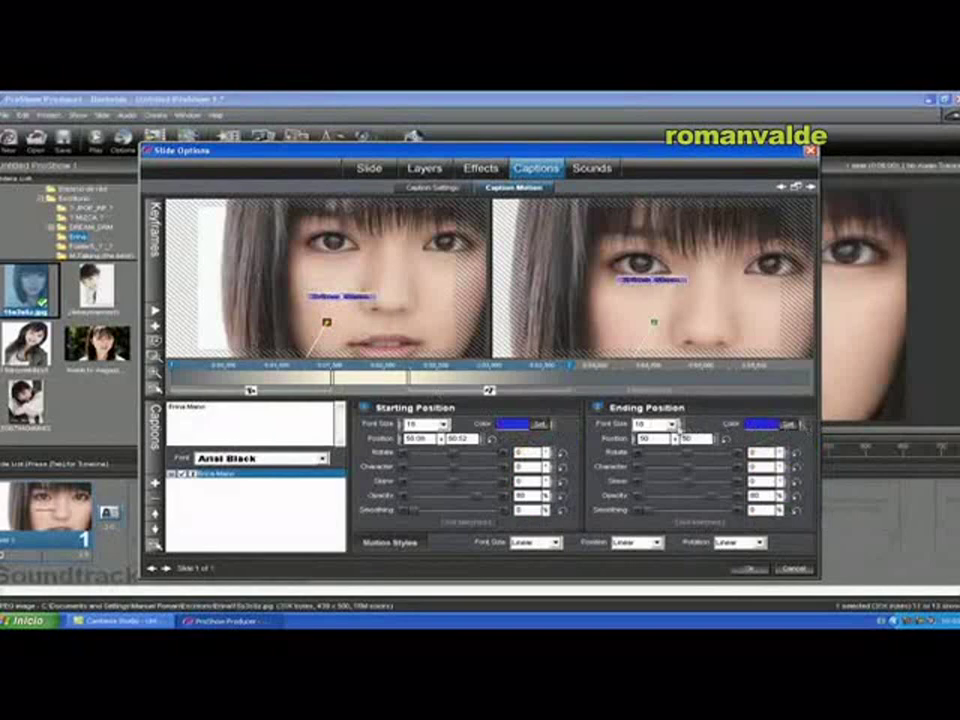
- Set the caption's ending font size to 30 and move its ending position slightly right and down
{"action": "left_click", "coordinate": [678, 424]}
{"action": "left_click", "coordinate": [652, 467]}
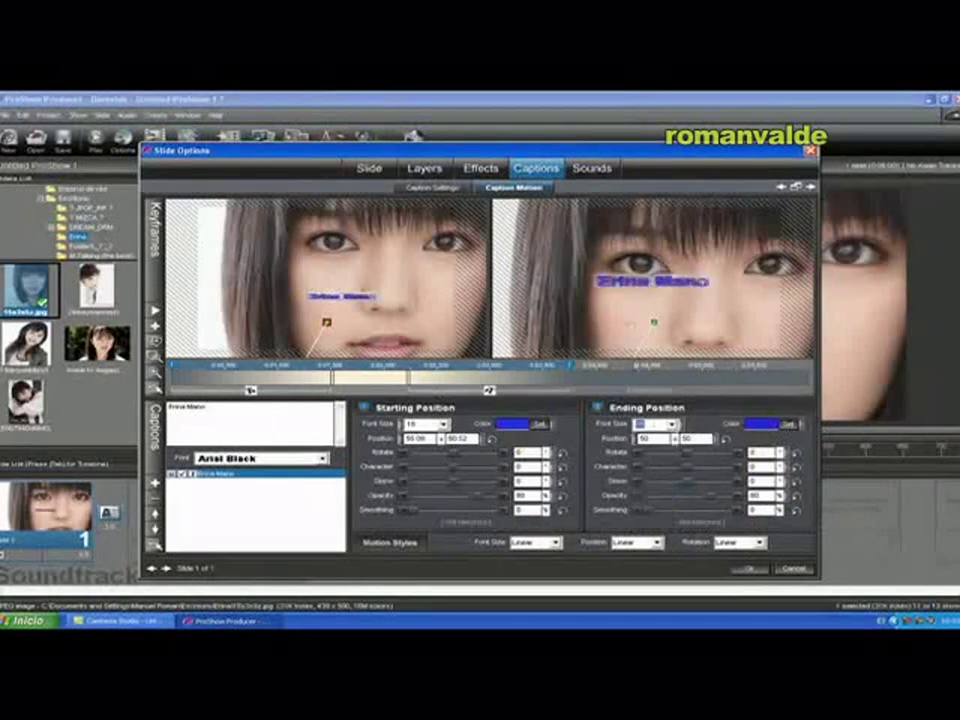
{"action": "left_click_drag", "start_coordinate": [622, 283], "coordinate": [646, 300]}
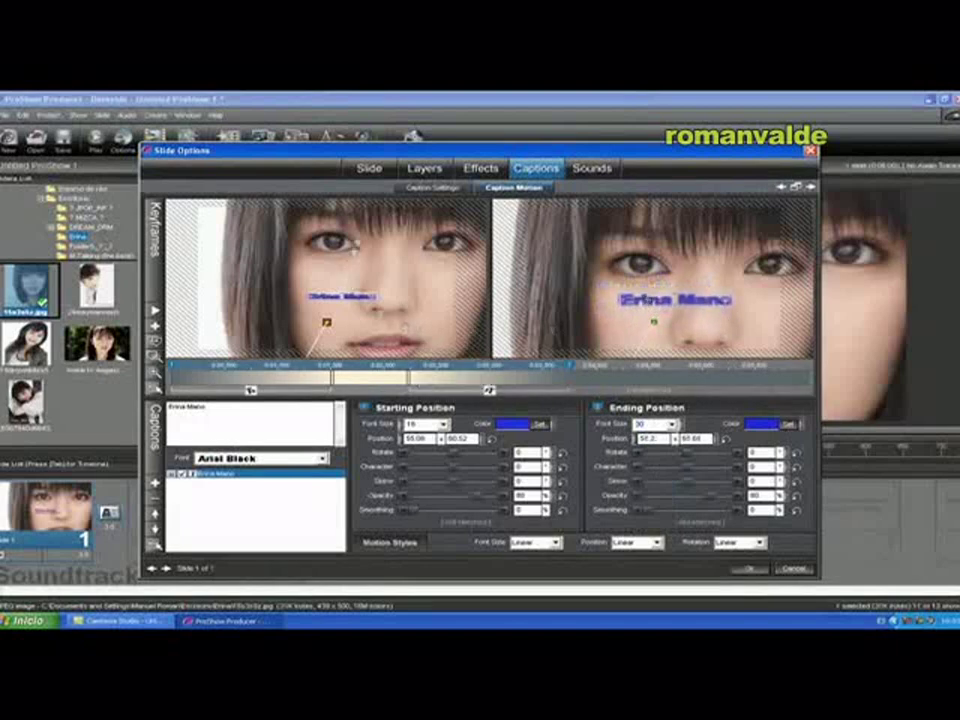
- Set the caption's normal text effect to Pulse Left, stop the preview and apply the slide options
{"action": "left_click", "coordinate": [429, 188]}
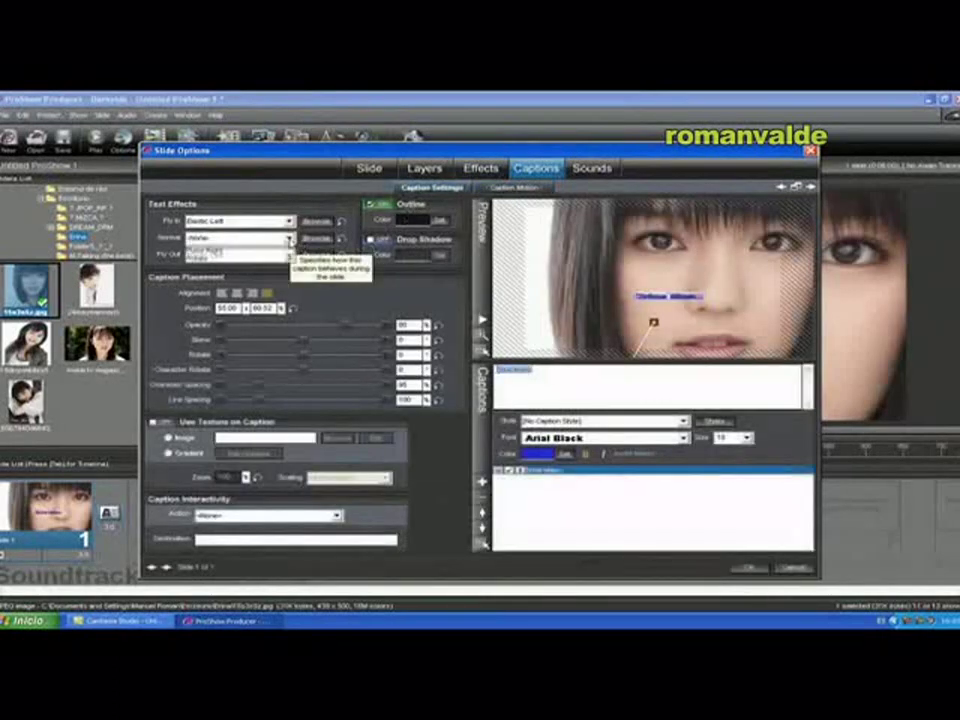
{"action": "left_click", "coordinate": [289, 238]}
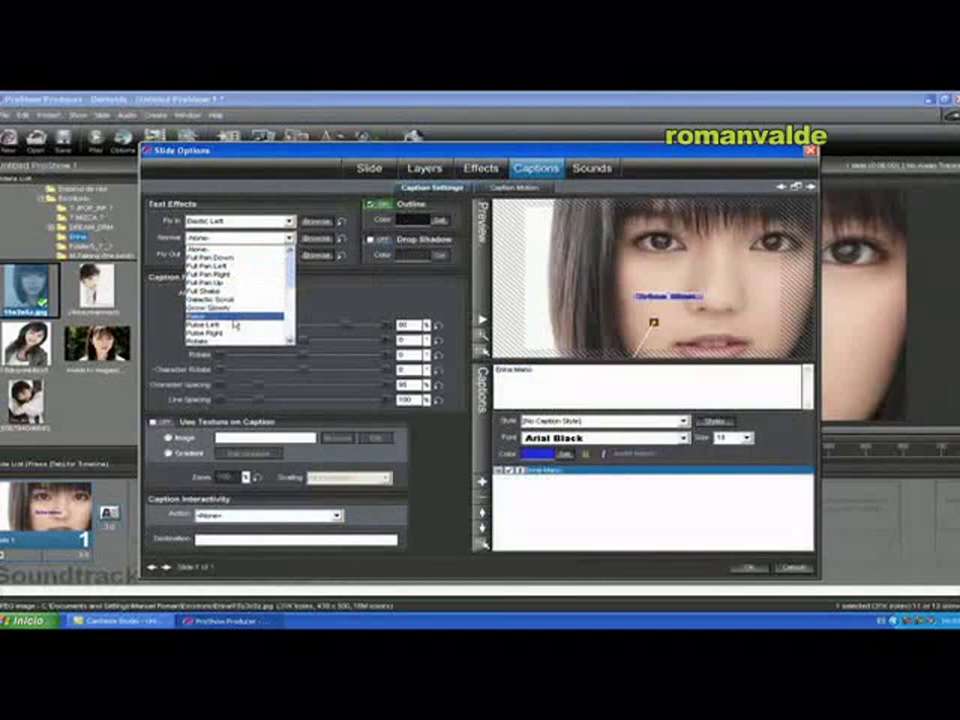
{"action": "left_click", "coordinate": [231, 325]}
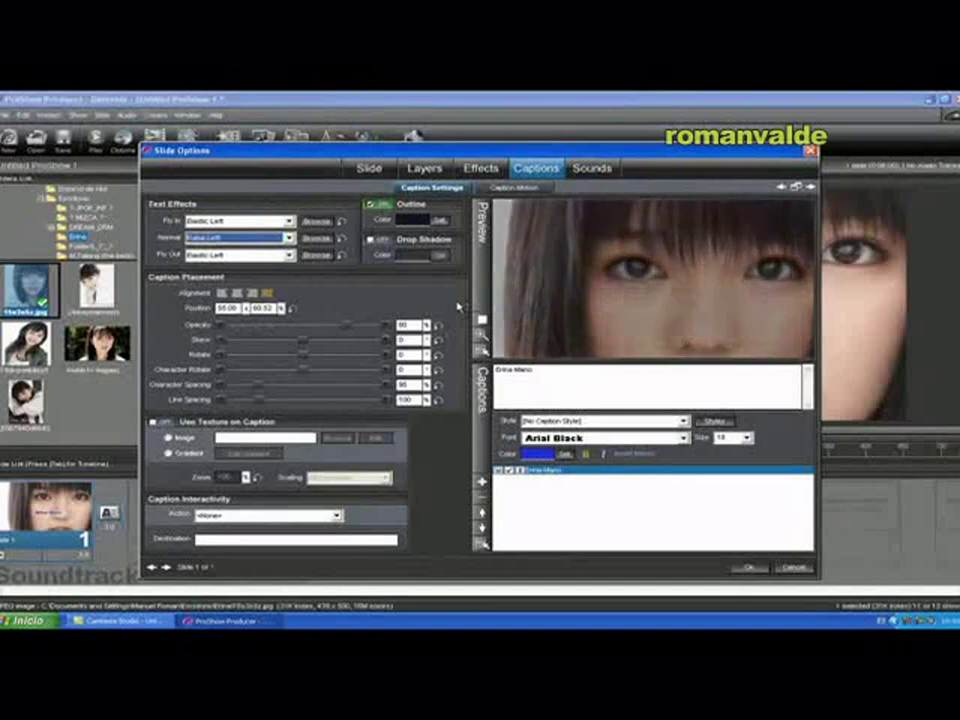
{"action": "left_click", "coordinate": [481, 321]}
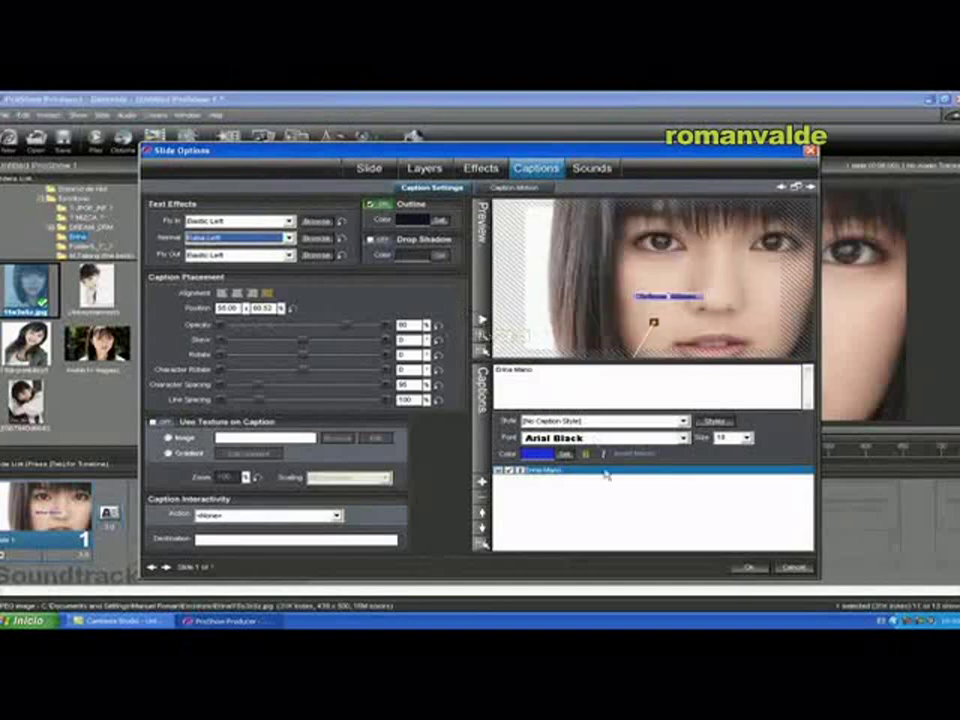
{"action": "left_click", "coordinate": [741, 569]}
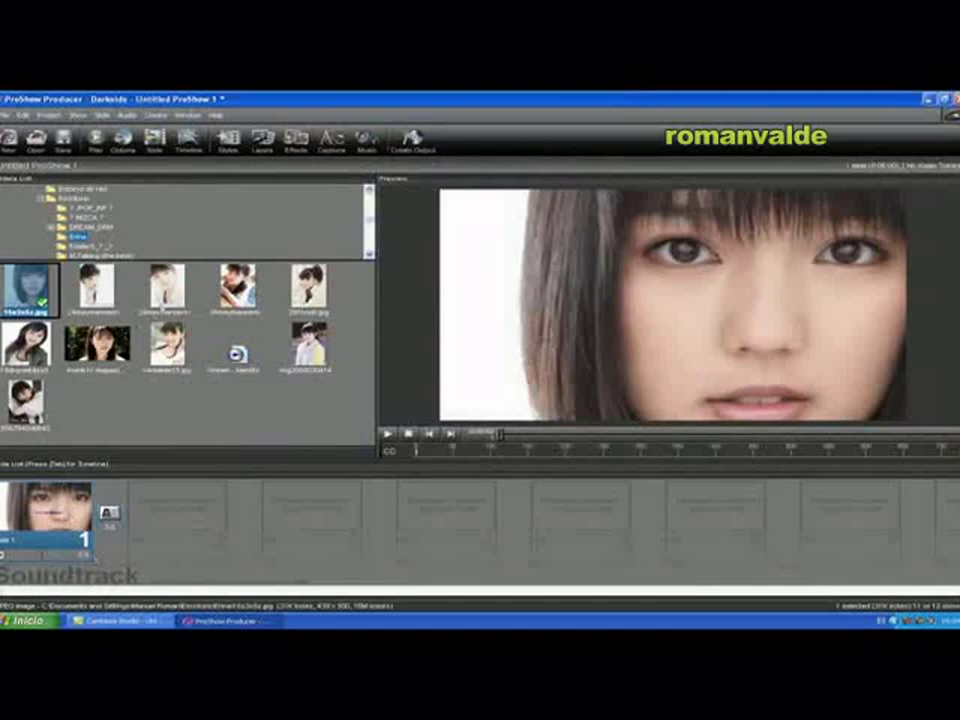
- Add the third photo of the Erina folder as slide 2 and open its motion effects
{"action": "left_click", "coordinate": [166, 287]}
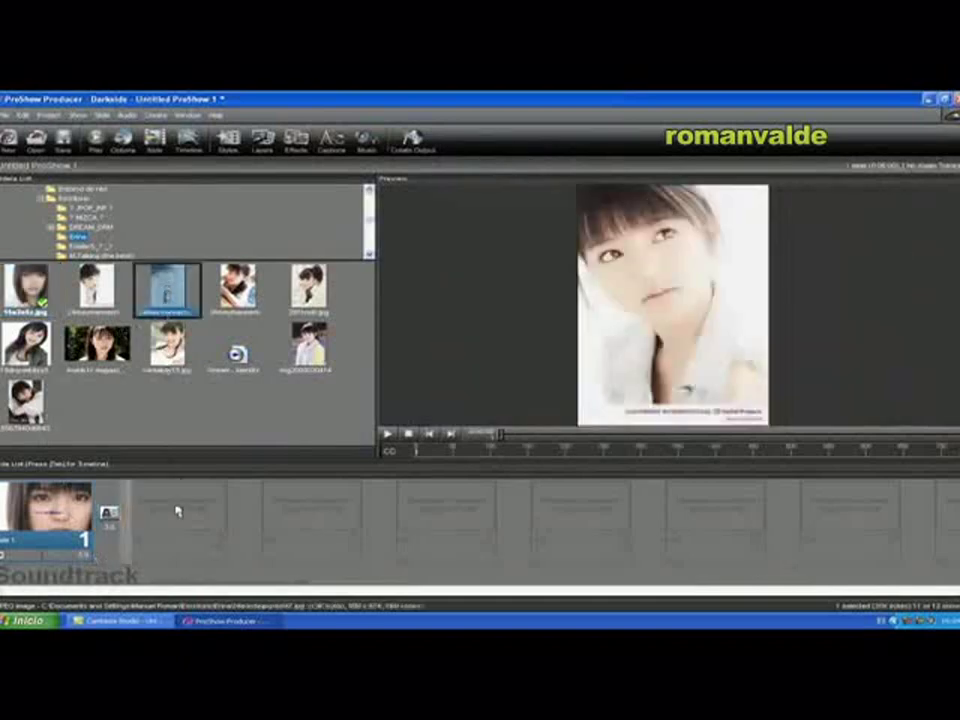
{"action": "left_click_drag", "start_coordinate": [177, 511], "coordinate": [179, 517]}
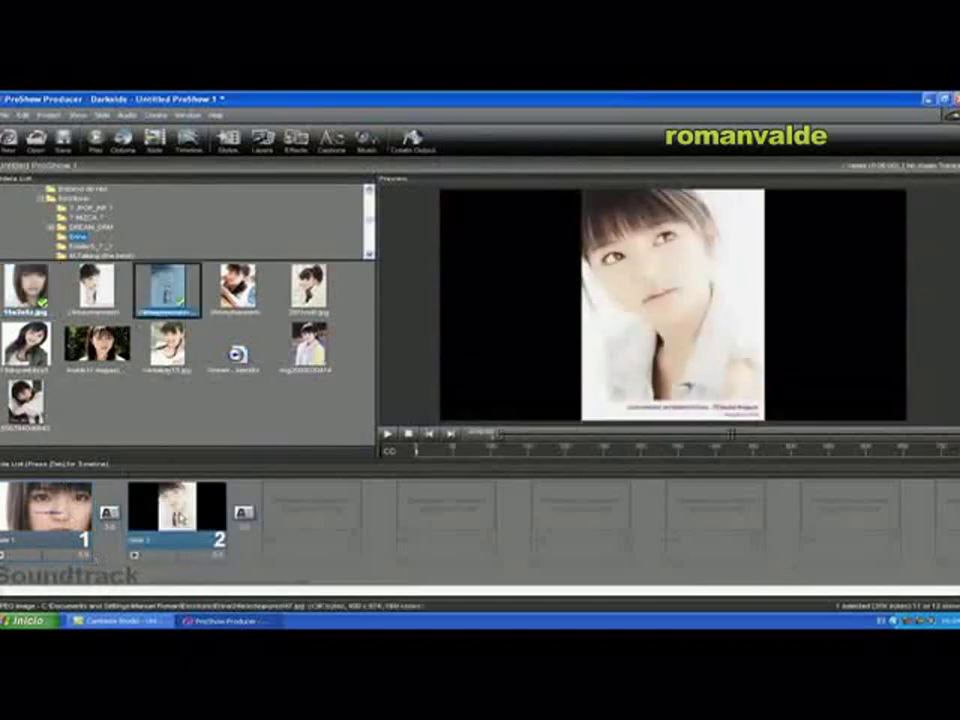
{"action": "double_click", "coordinate": [179, 517]}
{"action": "left_click", "coordinate": [481, 166]}
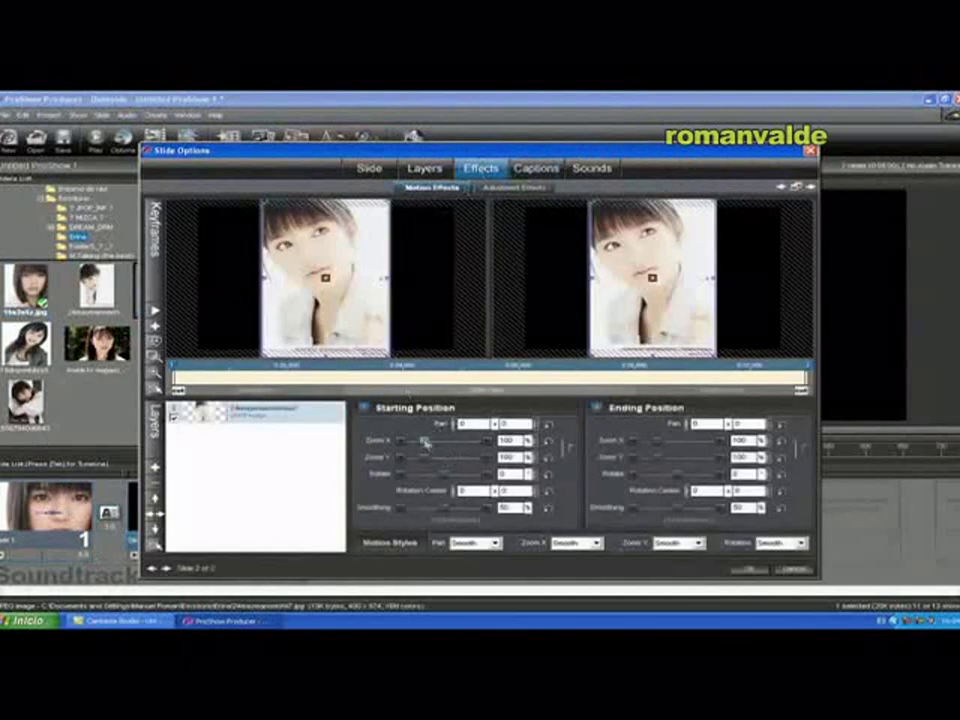
- Zoom slide 2's start and end to about 333%, panning the start down to the face and the end further down to the eyes
{"action": "left_click_drag", "start_coordinate": [424, 440], "coordinate": [455, 443]}
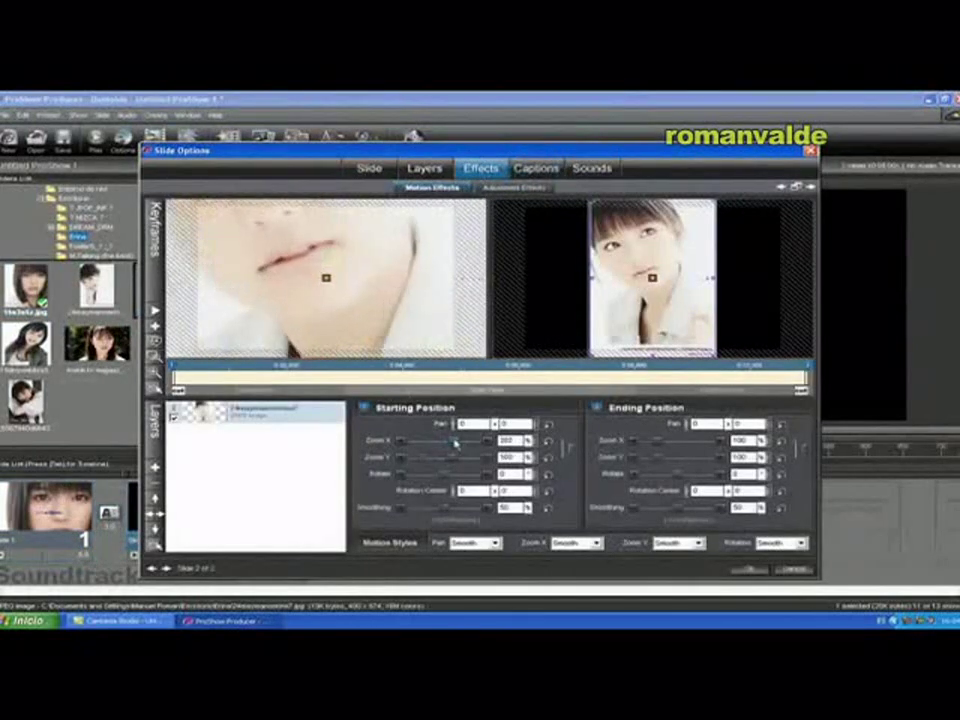
{"action": "left_click_drag", "start_coordinate": [275, 281], "coordinate": [255, 348]}
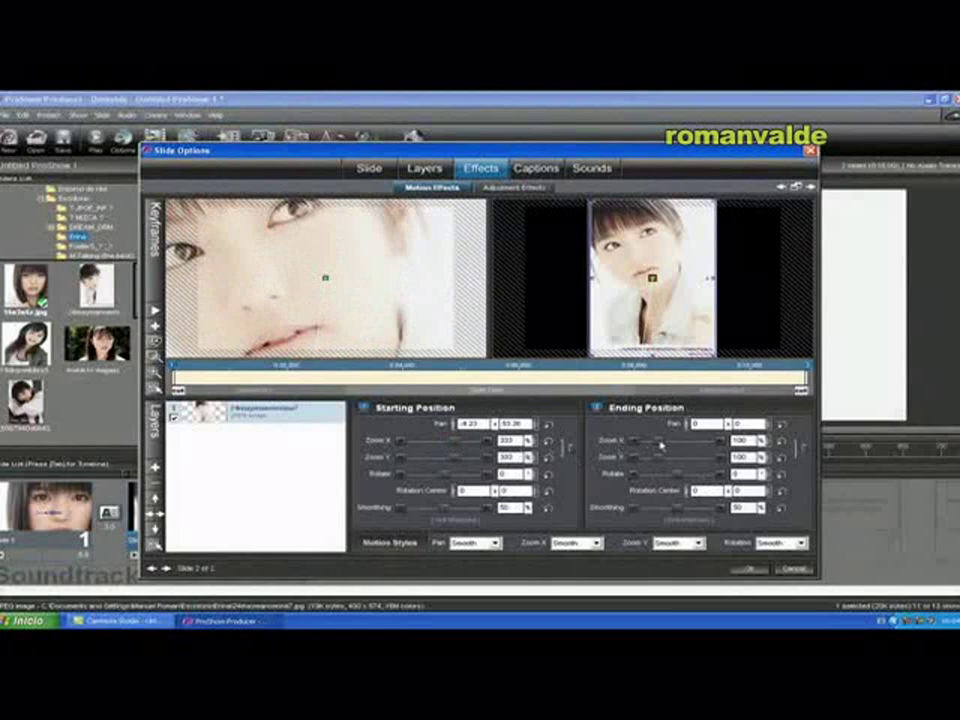
{"action": "left_click_drag", "start_coordinate": [664, 444], "coordinate": [687, 441]}
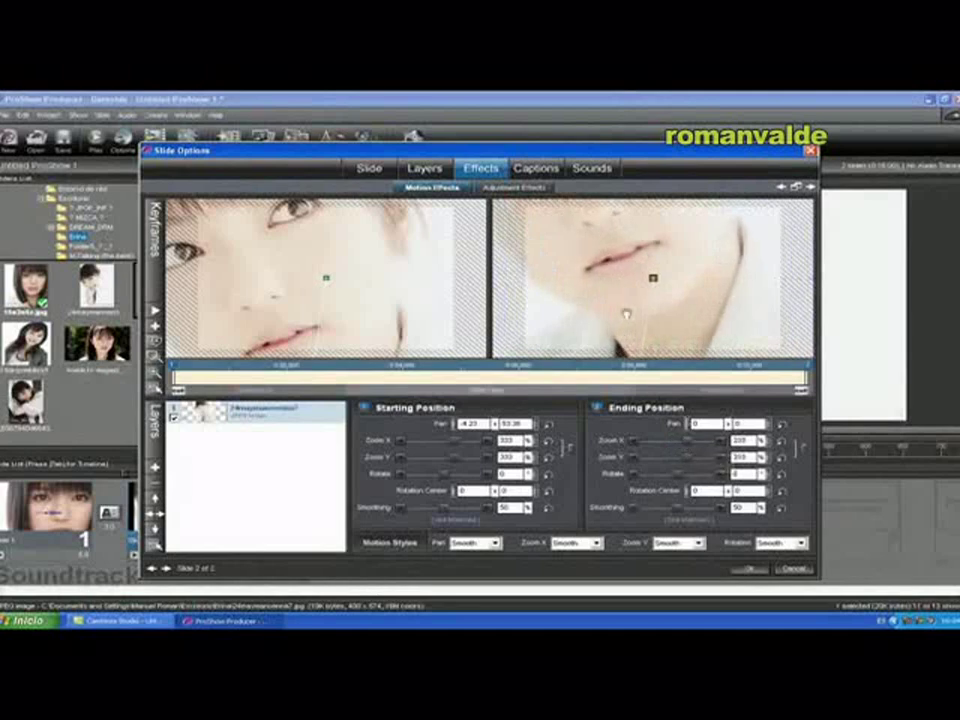
{"action": "left_click_drag", "start_coordinate": [543, 244], "coordinate": [585, 372]}
{"action": "left_click_drag", "start_coordinate": [565, 290], "coordinate": [562, 330]}
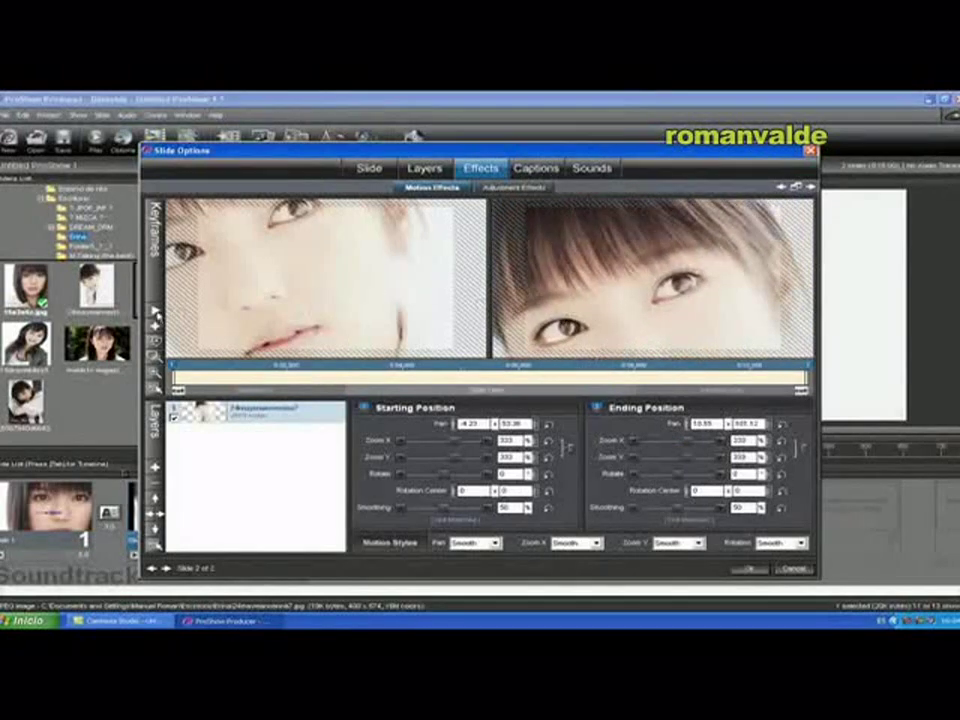
- Preview slide 2's motion and apply its slide options
{"action": "left_click", "coordinate": [155, 312]}
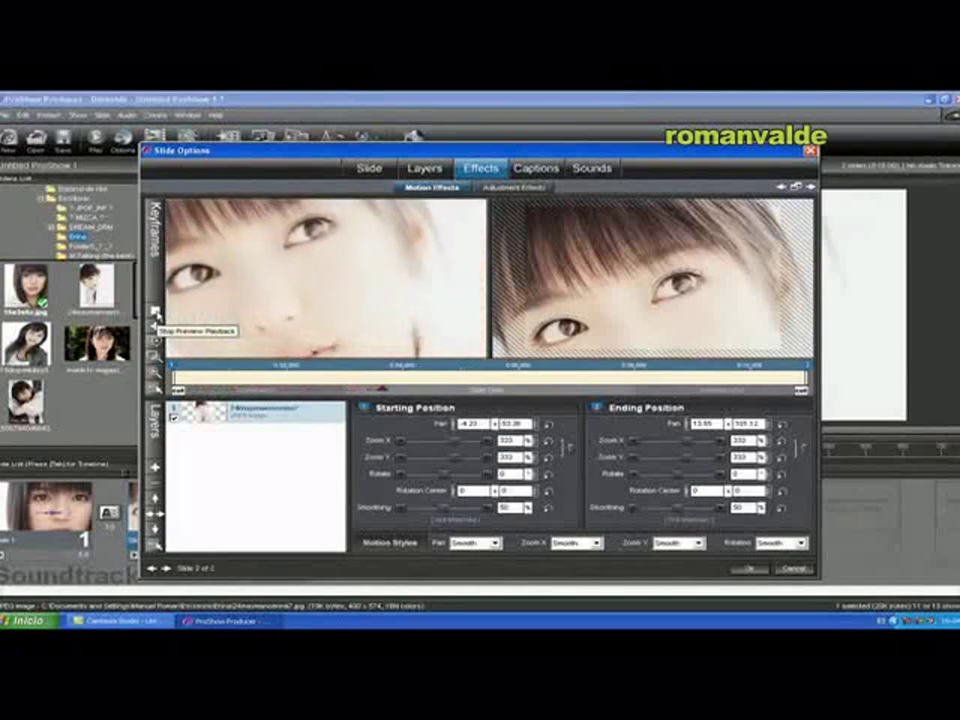
{"action": "left_click", "coordinate": [155, 312]}
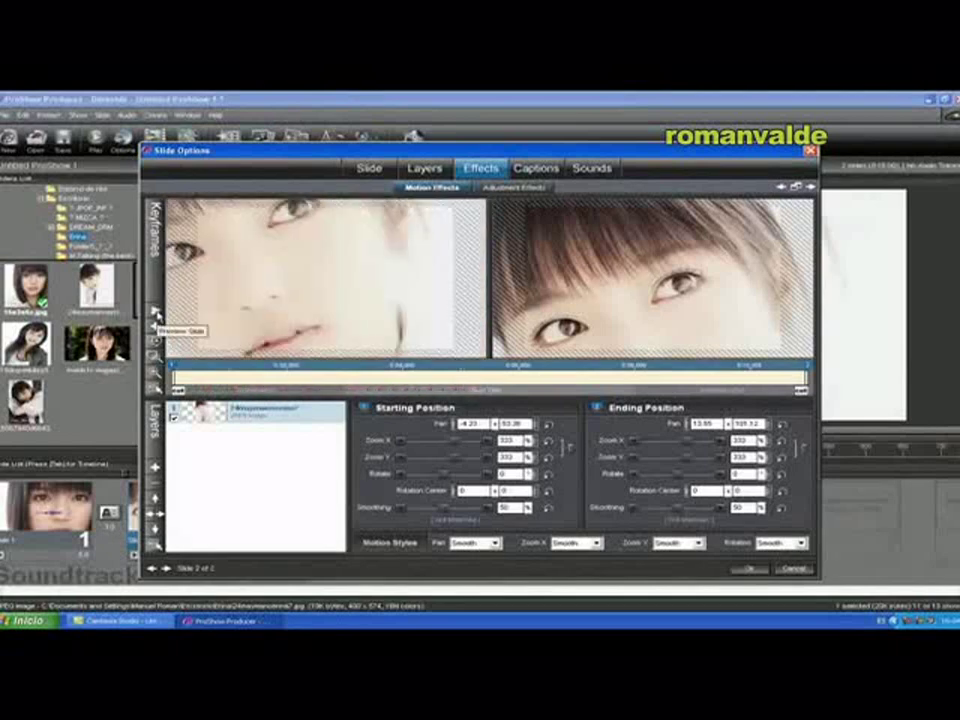
{"action": "left_click", "coordinate": [747, 569]}
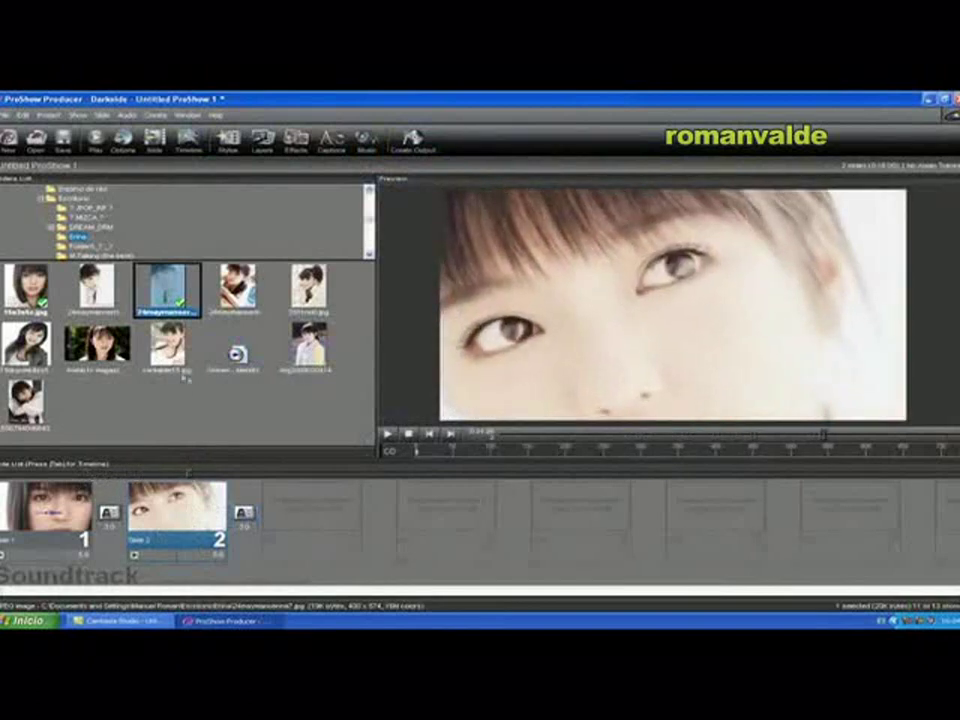
- Add the photo of the smiling girl in white beside a fence as slide 3 and open its motion effects
{"action": "left_click", "coordinate": [167, 347]}
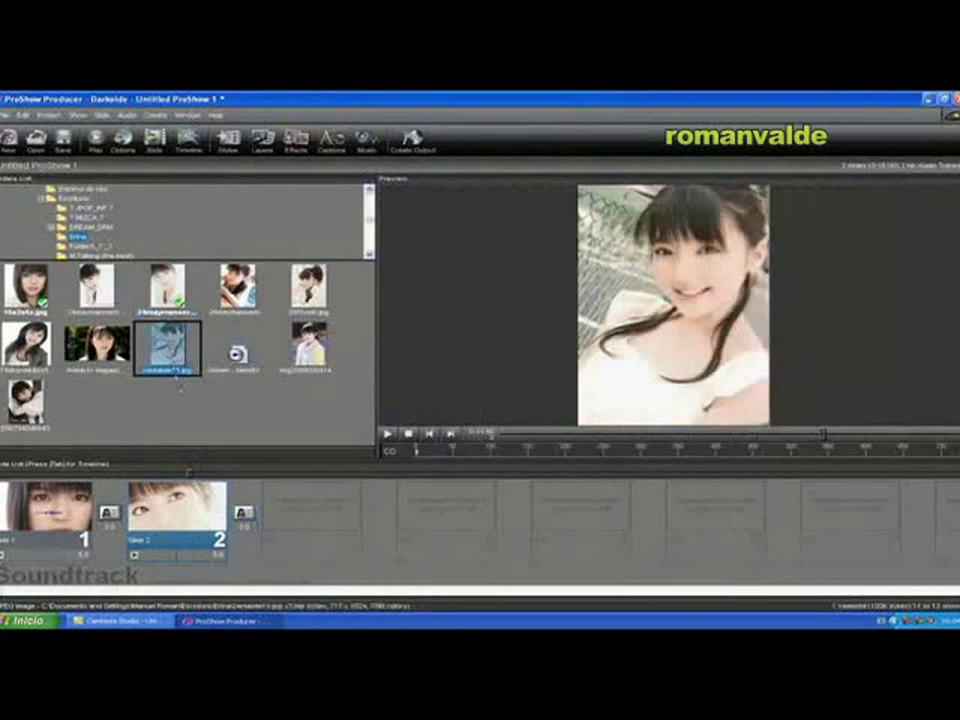
{"action": "left_click_drag", "start_coordinate": [170, 350], "coordinate": [300, 505]}
{"action": "double_click", "coordinate": [301, 508]}
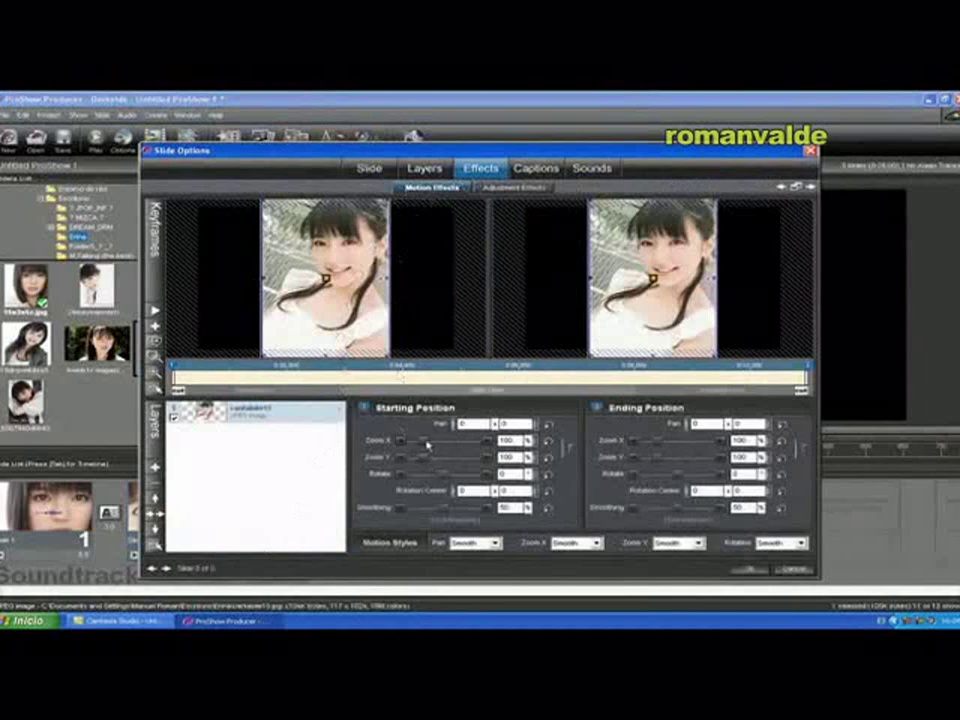
- Zoom slide 3's starting position to about 400% and pan the photo down until the eyes fill the frame
{"action": "left_click_drag", "start_coordinate": [428, 446], "coordinate": [450, 444]}
{"action": "left_click_drag", "start_coordinate": [325, 280], "coordinate": [327, 345]}
{"action": "left_click_drag", "start_coordinate": [449, 445], "coordinate": [467, 442]}
{"action": "left_click_drag", "start_coordinate": [331, 314], "coordinate": [276, 349]}
{"action": "left_click_drag", "start_coordinate": [291, 290], "coordinate": [276, 328]}
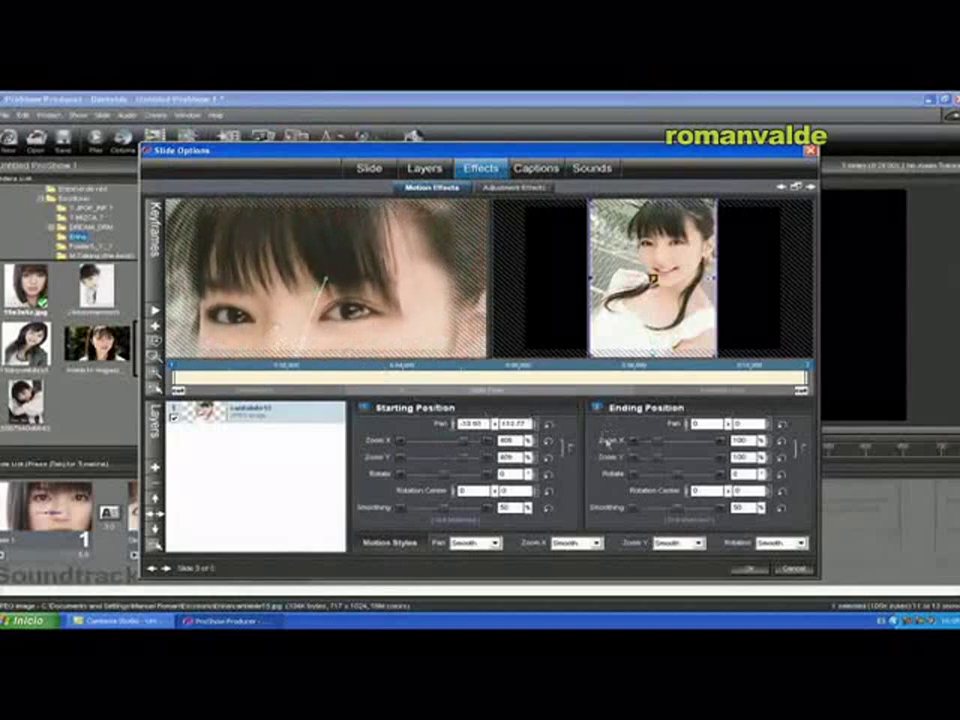
- Zoom slide 3's ending position to about 286%, pan the photo down to show the smiling face, and apply the slide options
{"action": "left_click_drag", "start_coordinate": [645, 440], "coordinate": [676, 439]}
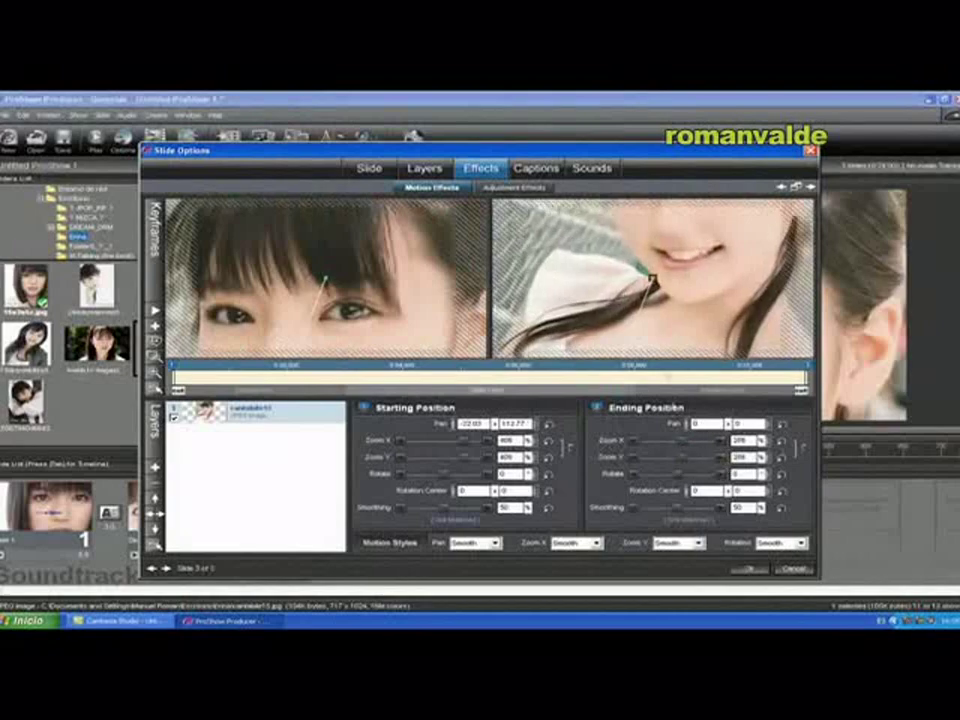
{"action": "left_click_drag", "start_coordinate": [653, 277], "coordinate": [652, 331]}
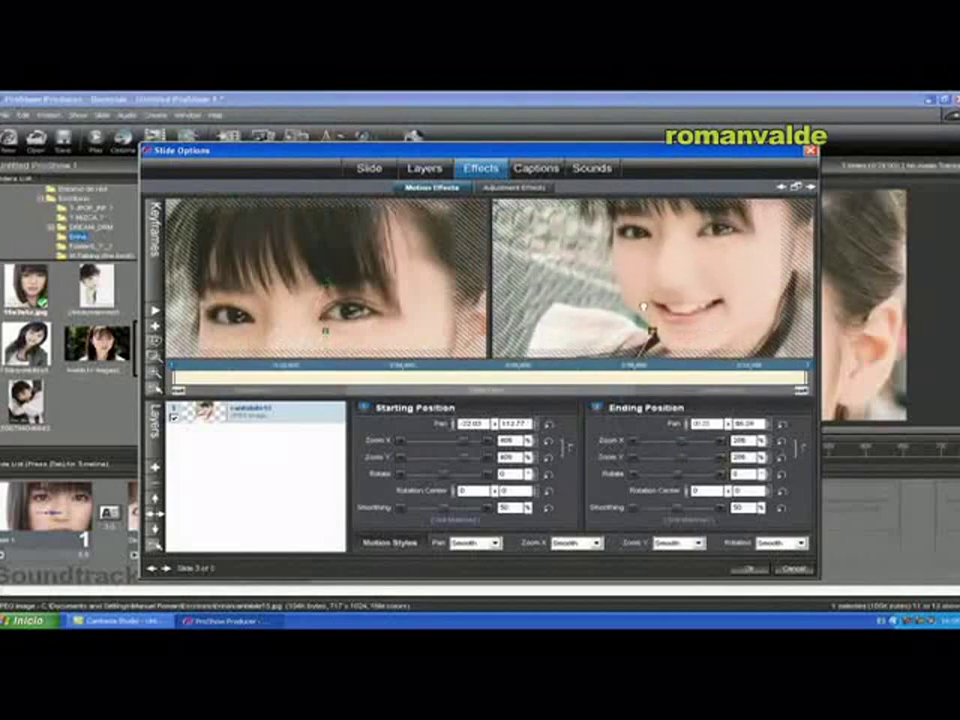
{"action": "left_click", "coordinate": [746, 569]}
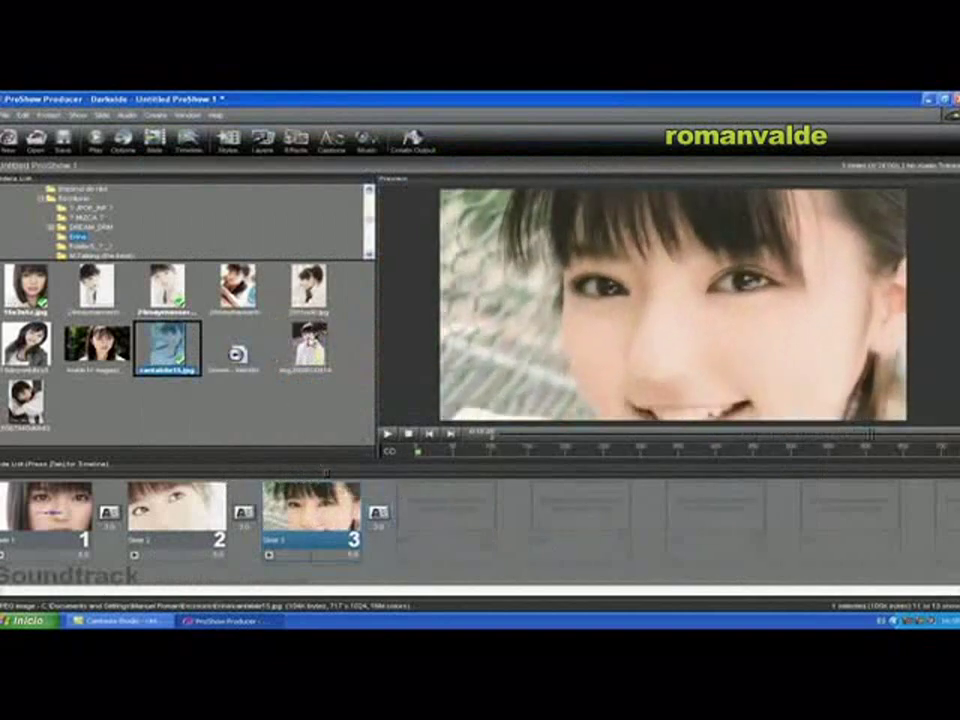
- Add the photo of the girl in a pastel scarf and yellow cardigan as slide 4 and open its motion effects
{"action": "left_click", "coordinate": [308, 347]}
{"action": "left_click_drag", "start_coordinate": [308, 347], "coordinate": [456, 520]}
{"action": "double_click", "coordinate": [446, 510]}
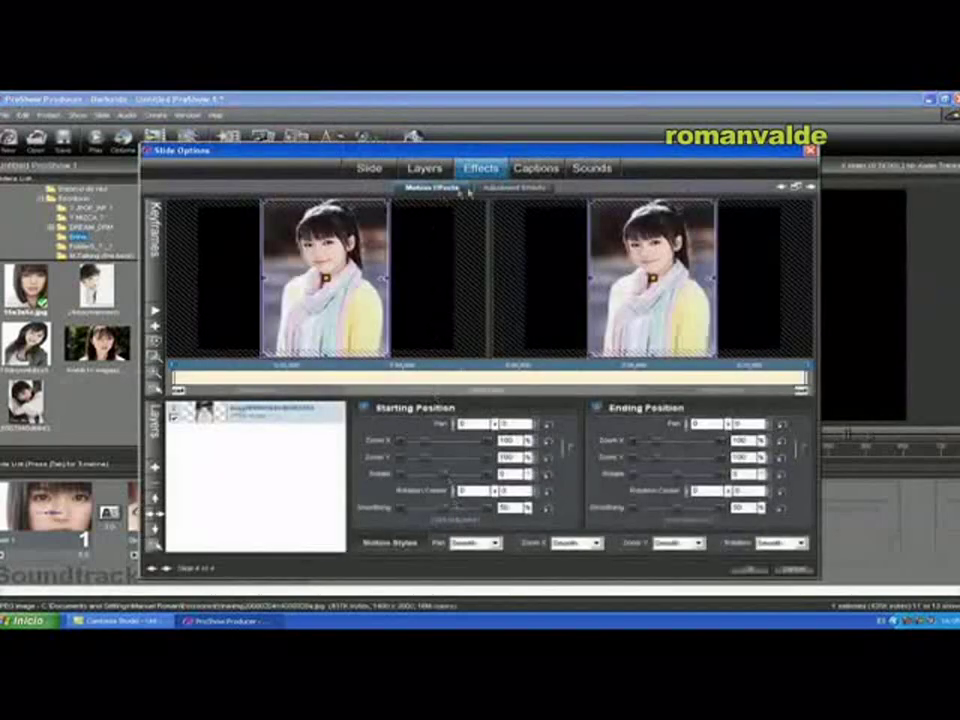
- Zoom in slide 4's start and end, pan the start slightly down and the end down to the eyes, and apply the options
{"action": "left_click_drag", "start_coordinate": [424, 441], "coordinate": [446, 441]}
{"action": "left_click_drag", "start_coordinate": [356, 280], "coordinate": [356, 312]}
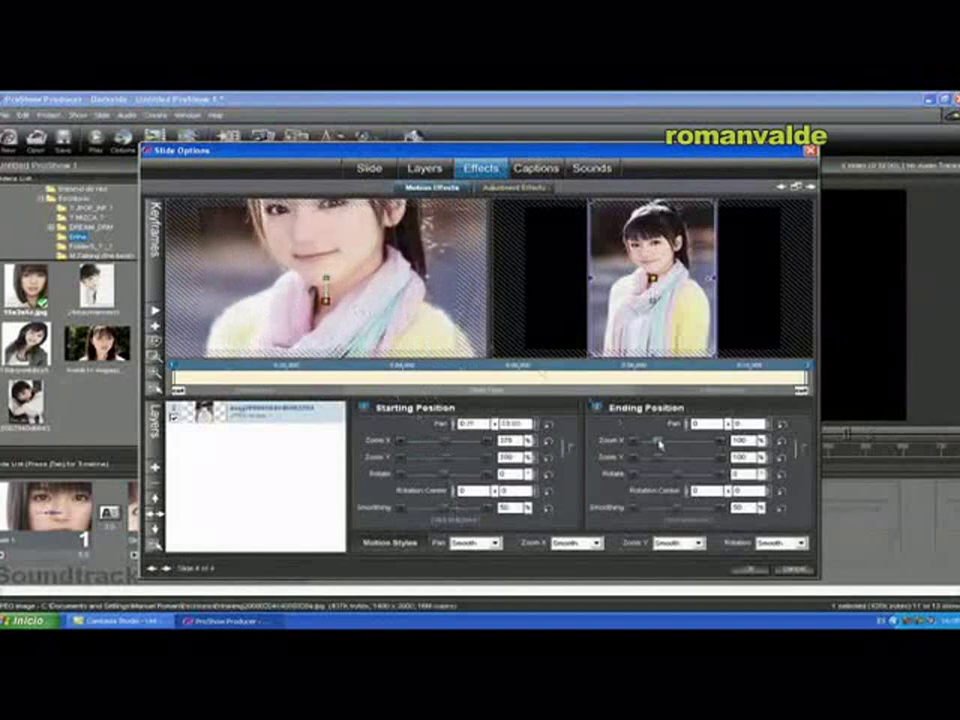
{"action": "left_click_drag", "start_coordinate": [658, 443], "coordinate": [690, 443]}
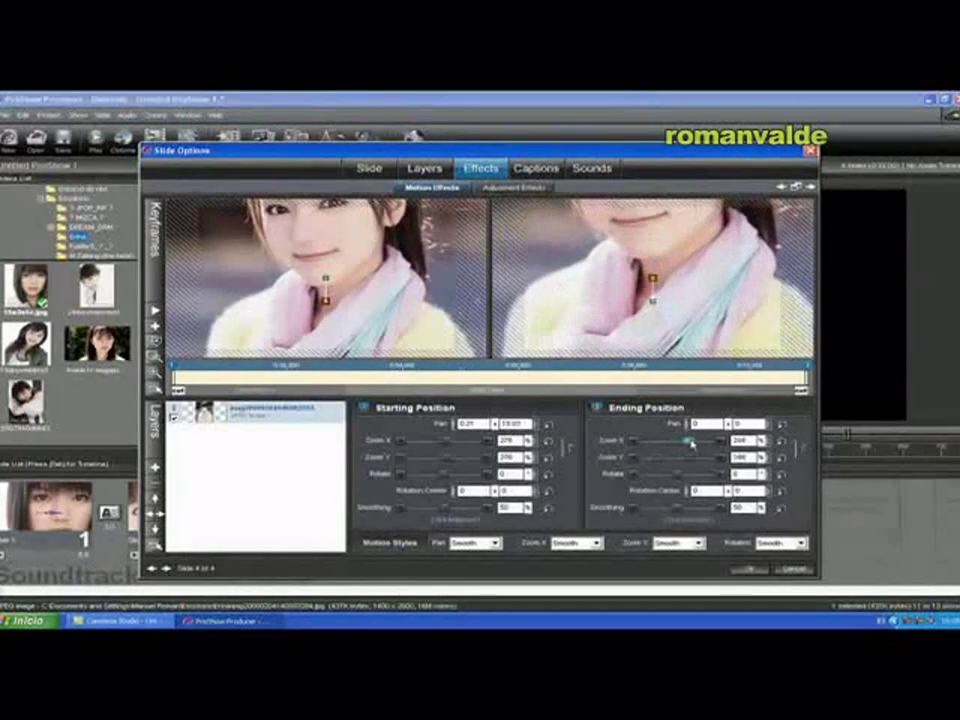
{"action": "left_click_drag", "start_coordinate": [689, 238], "coordinate": [686, 305]}
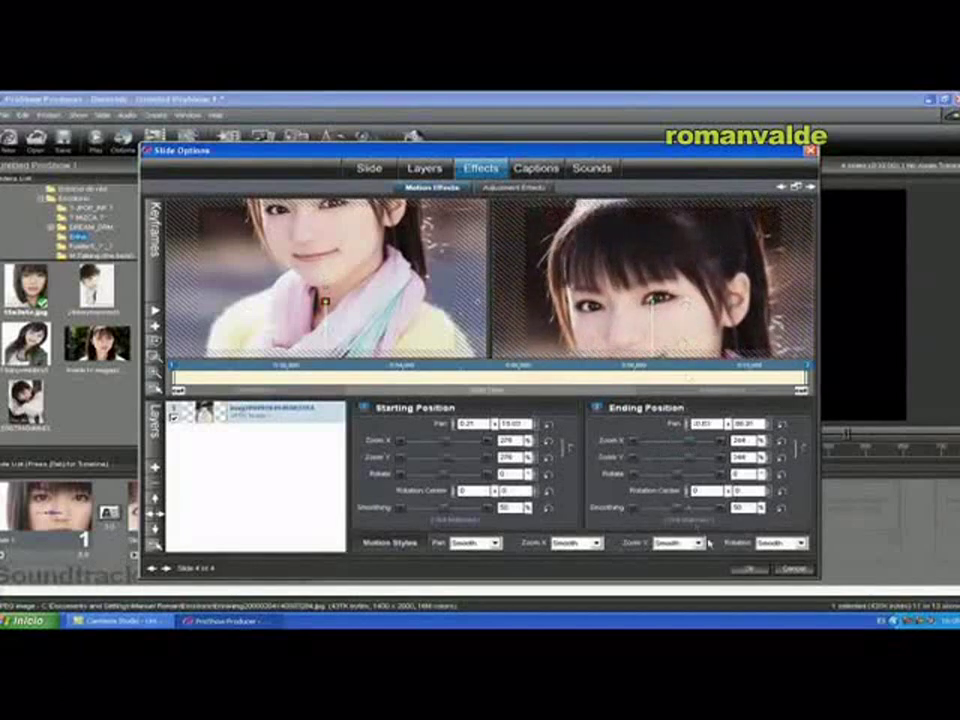
{"action": "left_click", "coordinate": [742, 571]}
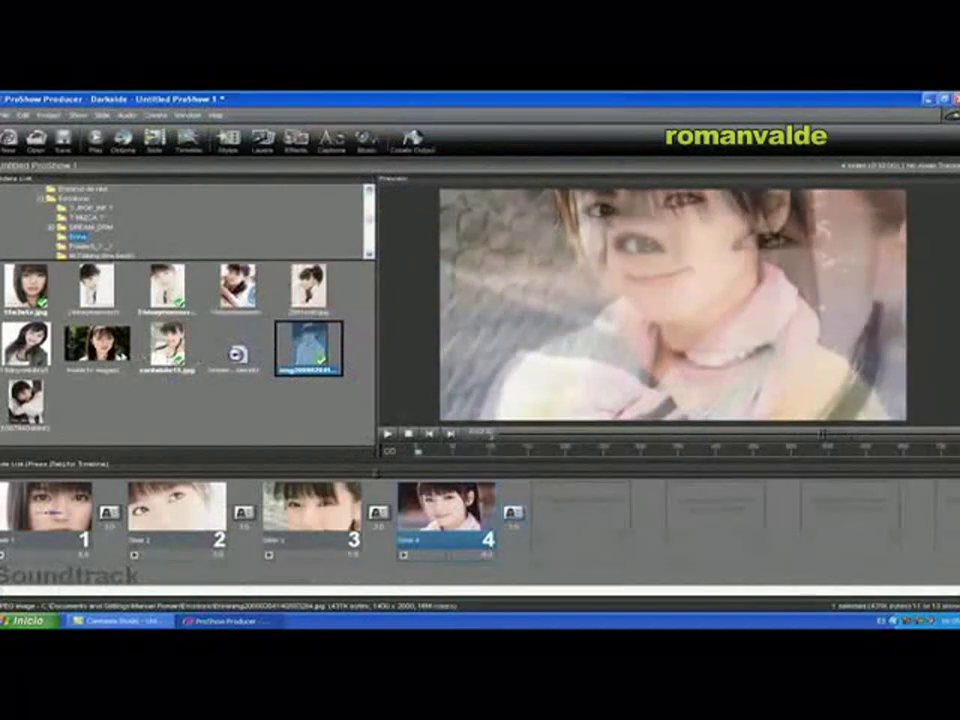
- Add the landscape photo with vertical Japanese lettering as slide 5 and open its motion effects
{"action": "left_click", "coordinate": [97, 345]}
{"action": "left_click_drag", "start_coordinate": [400, 390], "coordinate": [575, 512]}
{"action": "double_click", "coordinate": [578, 510]}
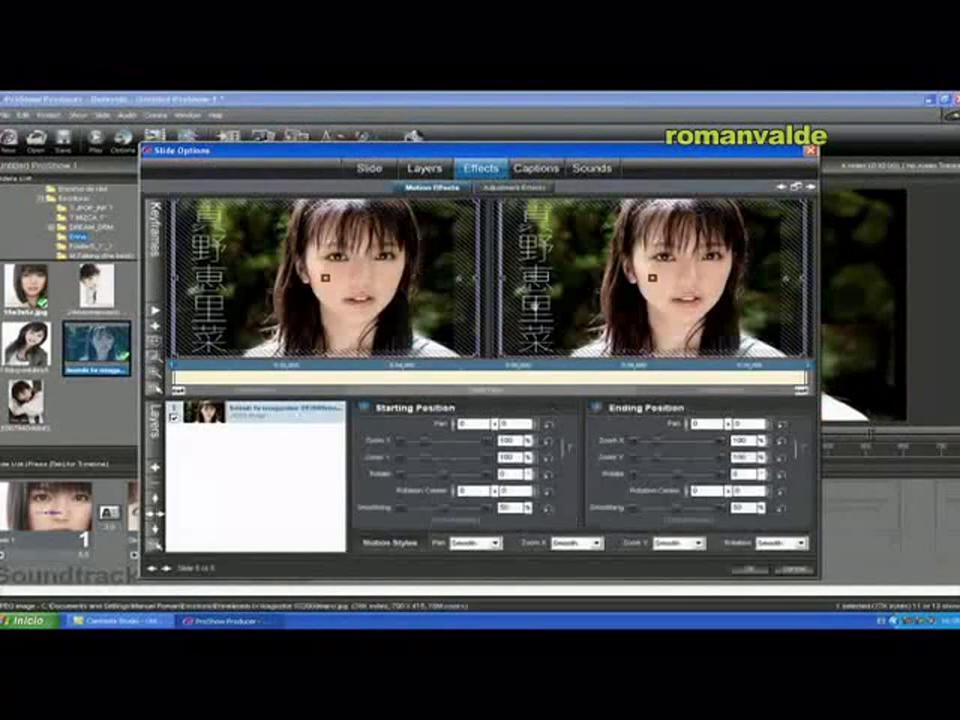
- Zoom slide 5's start to 200% and its end to about 300%, pan both onto the face, and apply the options
{"action": "left_click_drag", "start_coordinate": [428, 441], "coordinate": [442, 442]}
{"action": "left_click_drag", "start_coordinate": [421, 331], "coordinate": [414, 340]}
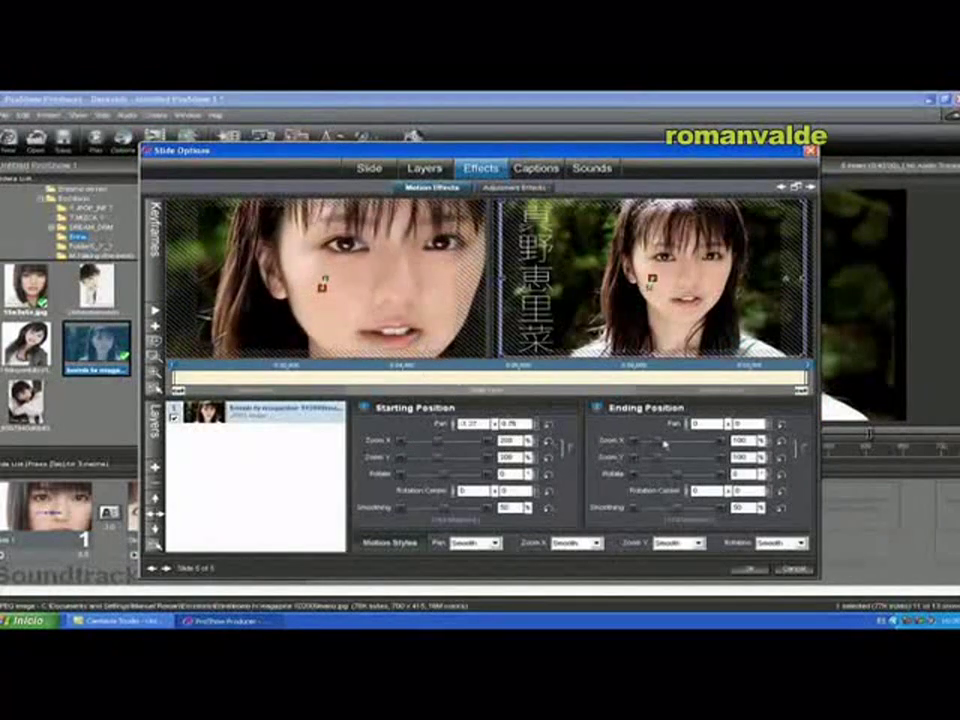
{"action": "left_click_drag", "start_coordinate": [664, 444], "coordinate": [685, 447]}
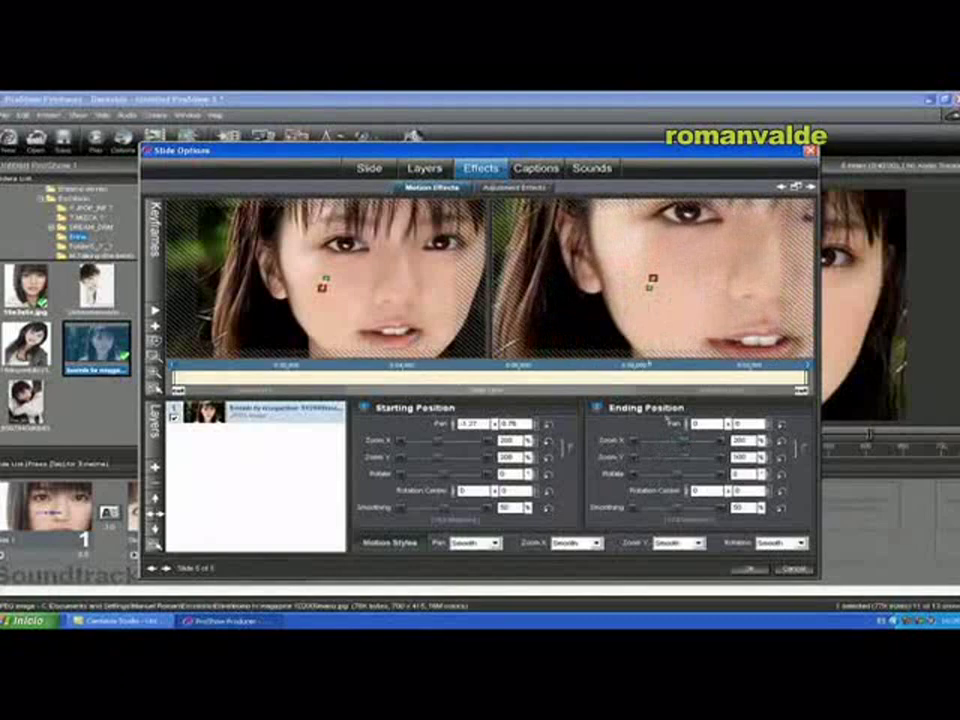
{"action": "left_click_drag", "start_coordinate": [686, 270], "coordinate": [601, 337]}
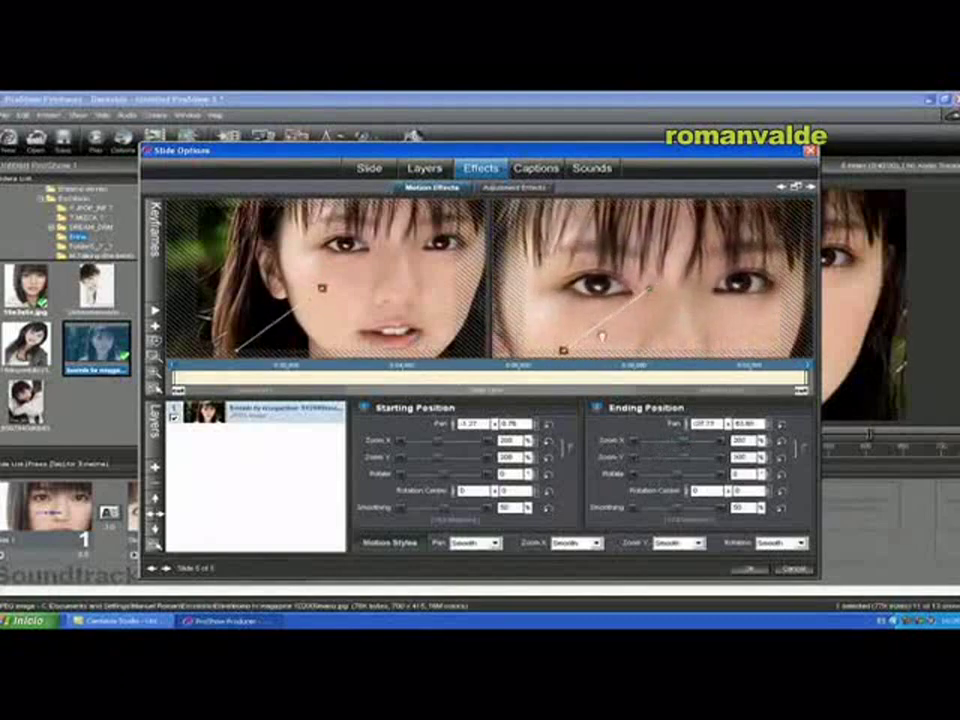
{"action": "left_click", "coordinate": [748, 570]}
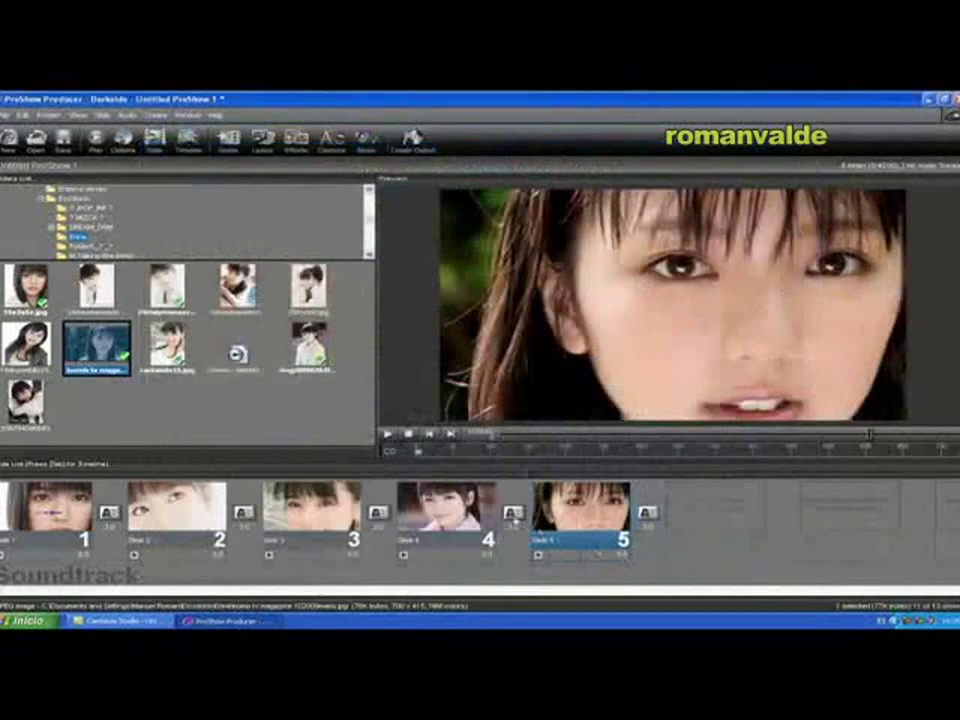
- Change the transition between slides 4 and 5 to a vertical up-and-down style and stop its preview
{"action": "left_click", "coordinate": [513, 512]}
{"action": "left_click", "coordinate": [728, 337]}
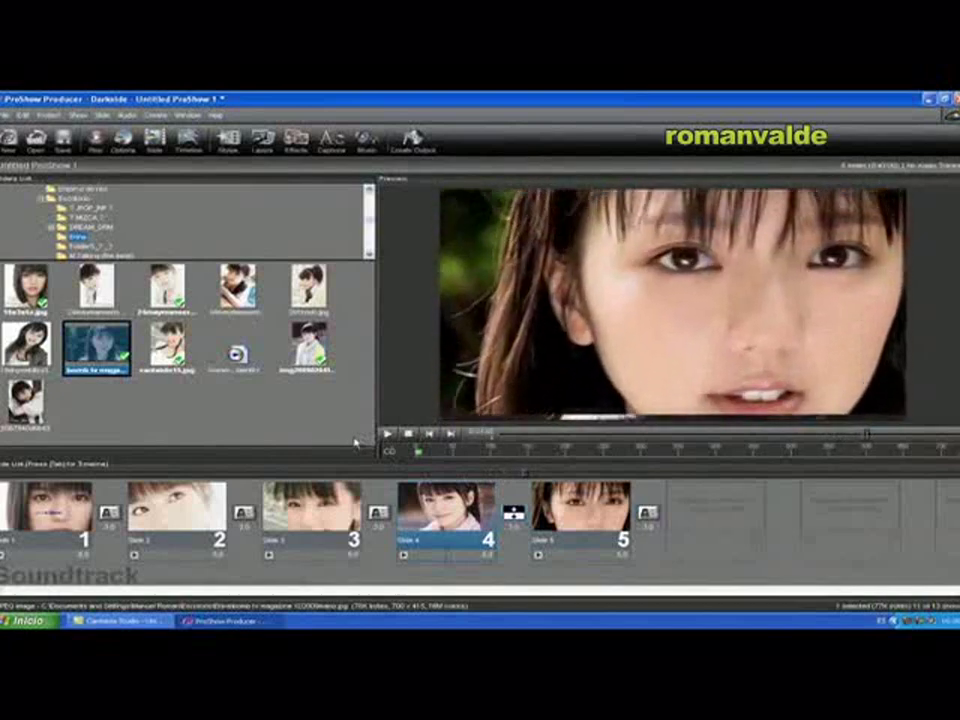
{"action": "left_click", "coordinate": [407, 435]}
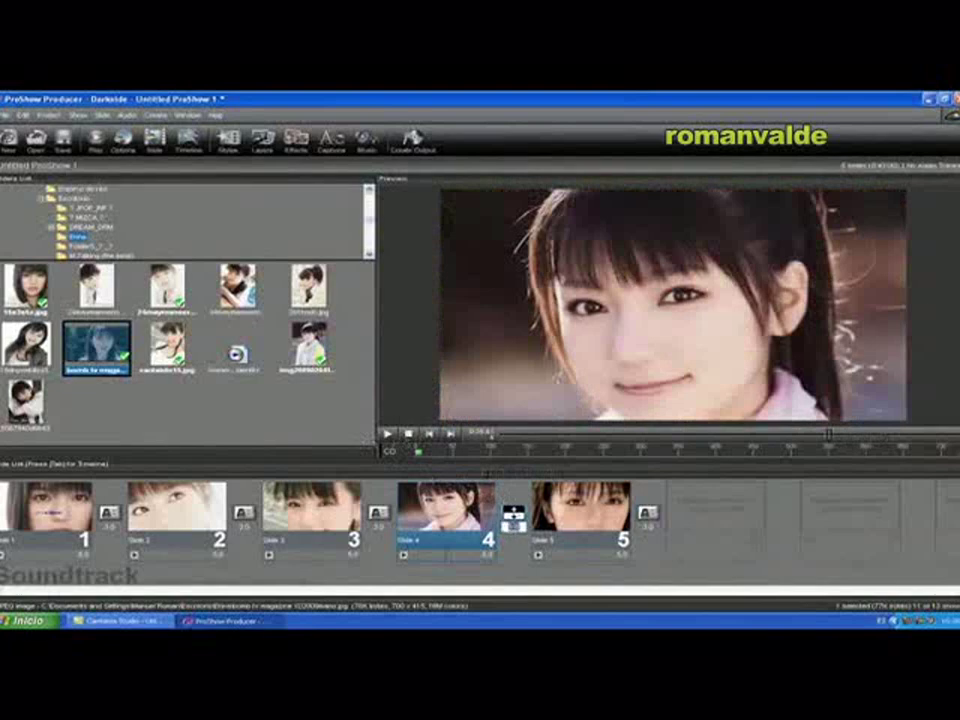
{"action": "left_click", "coordinate": [475, 538]}
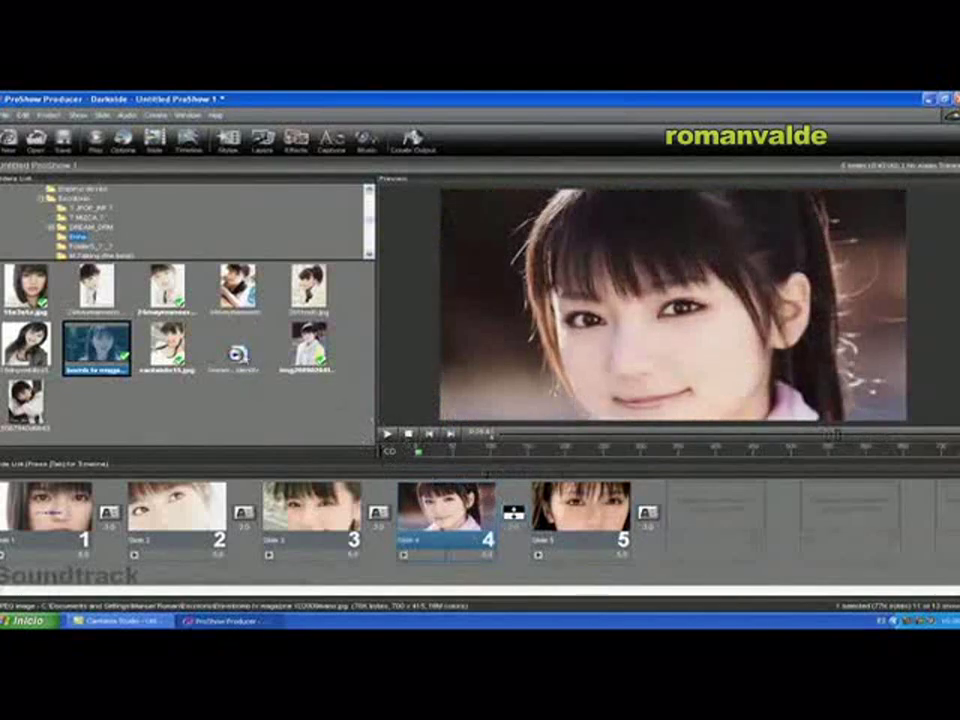
- Add the Dream - Identity MP3 from the Erina folder as the show's soundtrack and play the show
{"action": "left_click", "coordinate": [237, 350]}
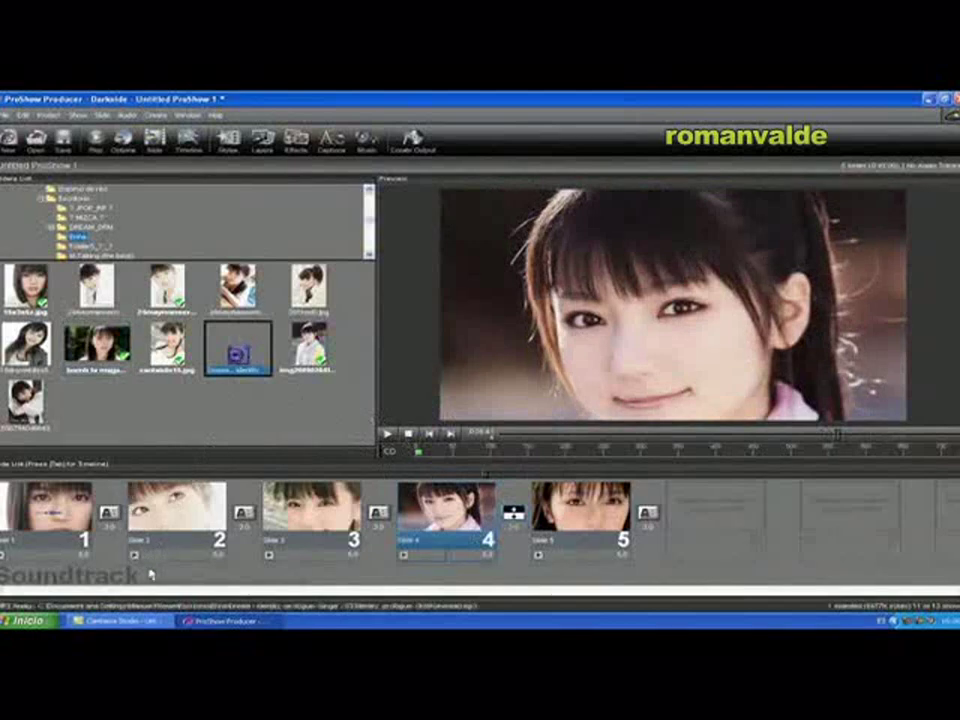
{"action": "left_click_drag", "start_coordinate": [151, 574], "coordinate": [153, 575]}
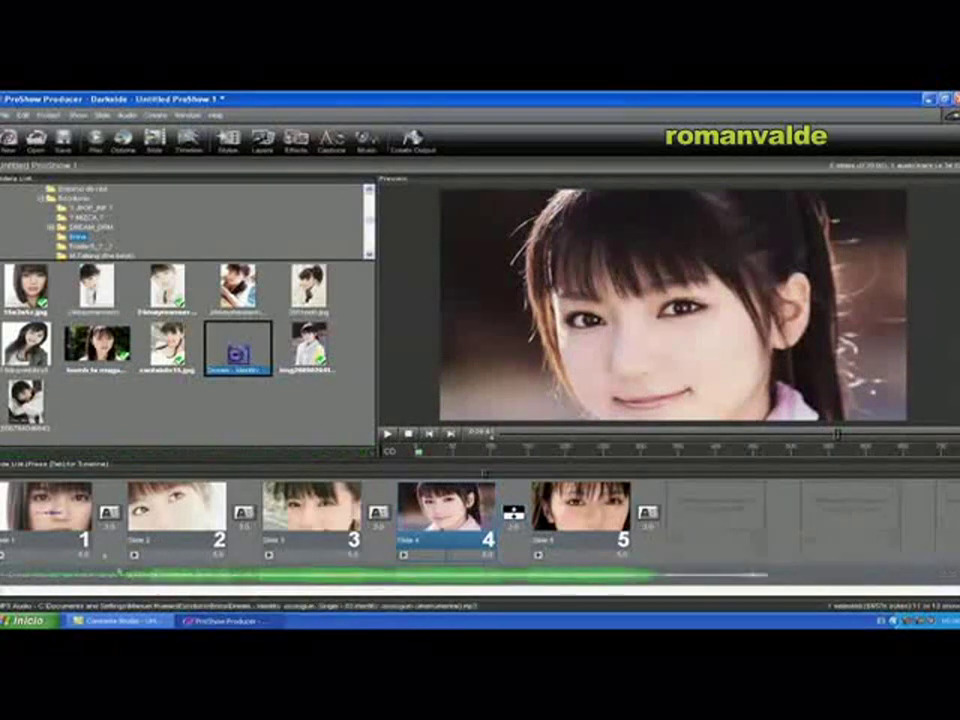
{"action": "left_click", "coordinate": [387, 434]}
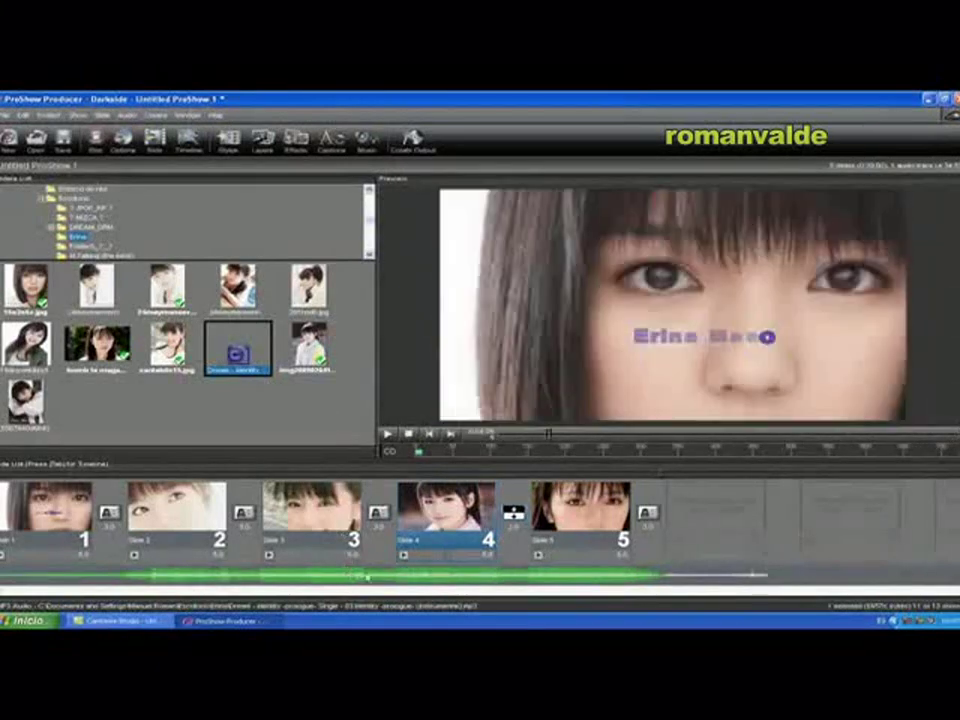
- Open the show's soundtrack options, lengthen the track's fade-out, and close the options
{"action": "double_click", "coordinate": [367, 576]}
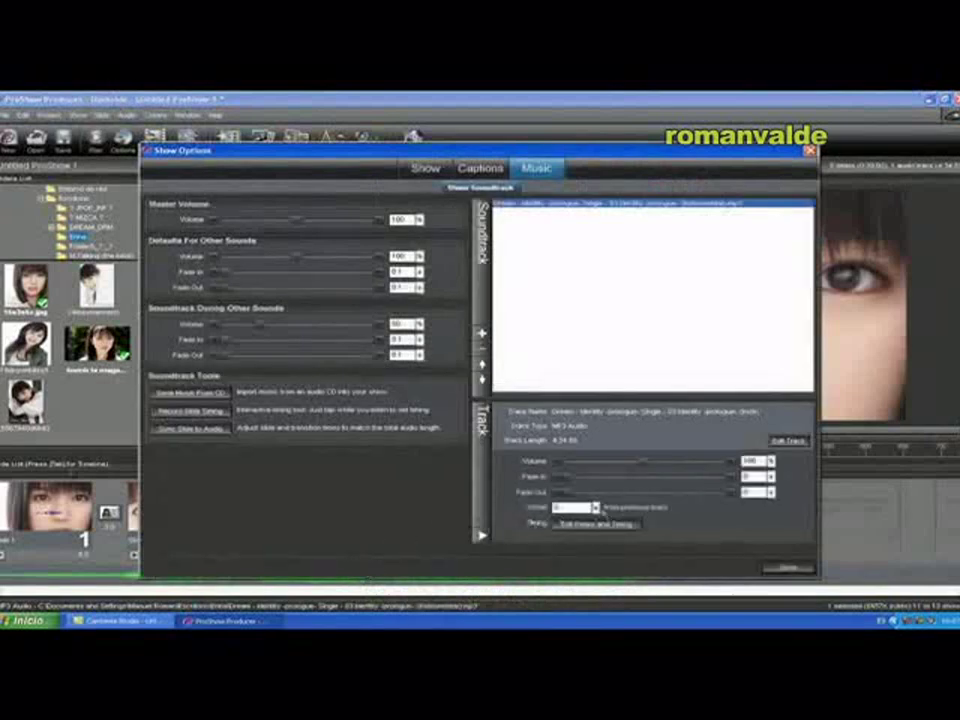
{"action": "left_click_drag", "start_coordinate": [570, 493], "coordinate": [590, 495]}
{"action": "left_click", "coordinate": [782, 568]}
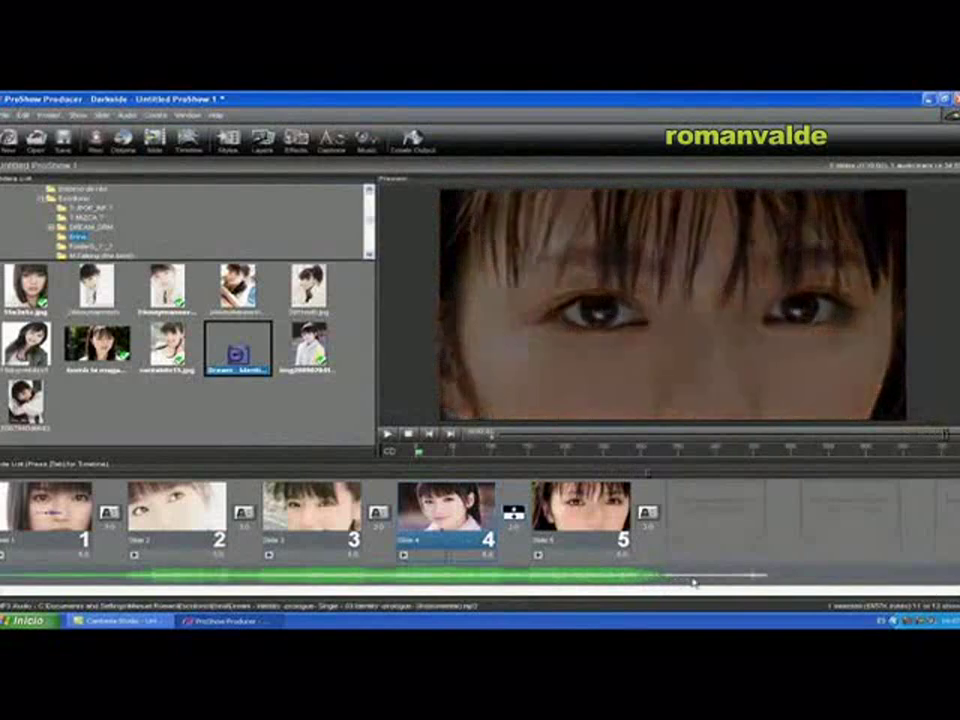
- Output the show as an MPEG-4 AVC video file with audio at 640 x 480 and 25 fps
{"action": "left_click", "coordinate": [406, 142]}
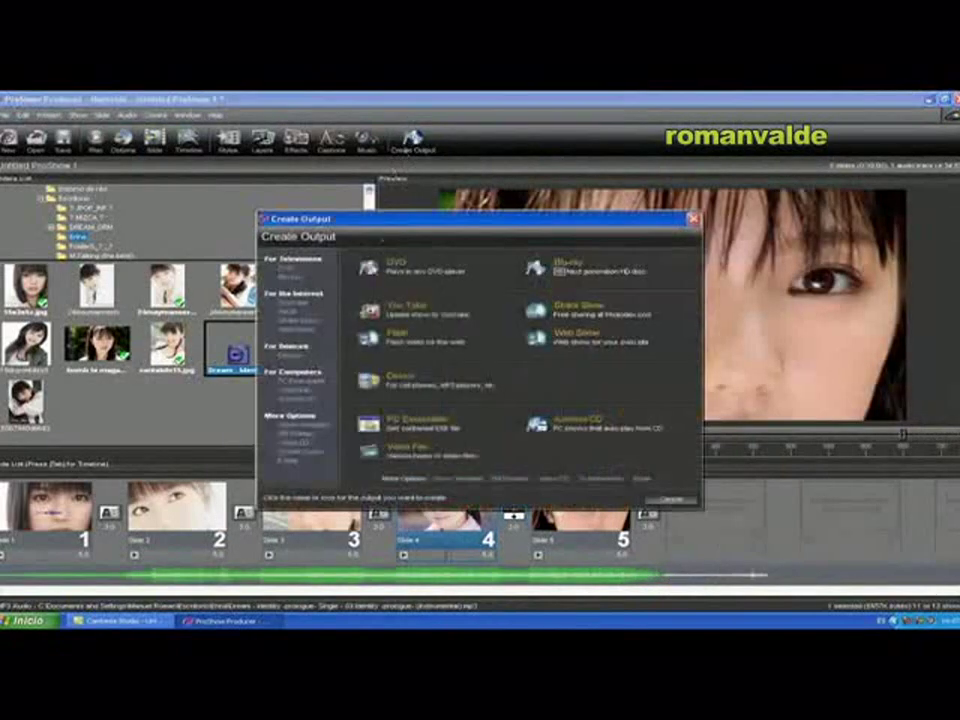
{"action": "left_click", "coordinate": [391, 451]}
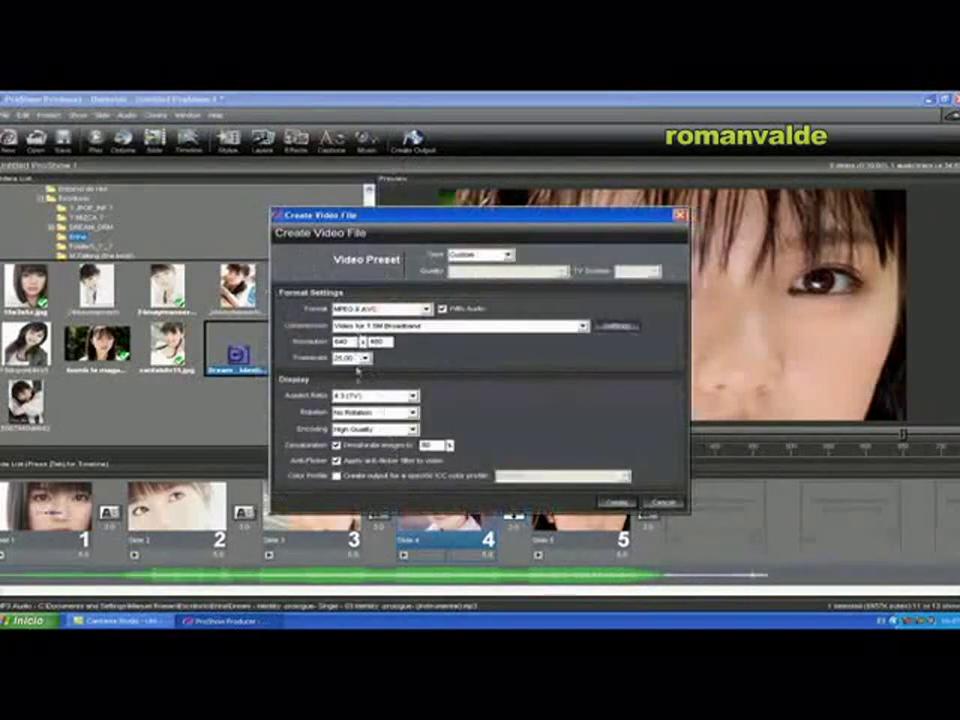
{"action": "left_click", "coordinate": [617, 504]}
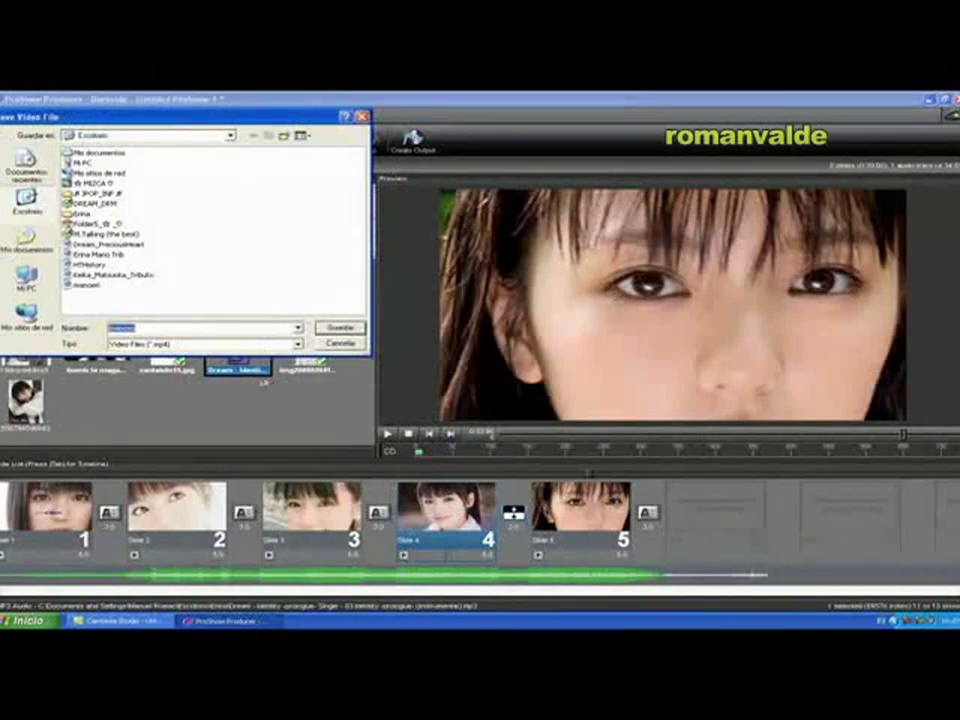
- Save the video file as Erina in the desktop's Erina folder and start rendering
{"action": "type", "text": "Erina"}
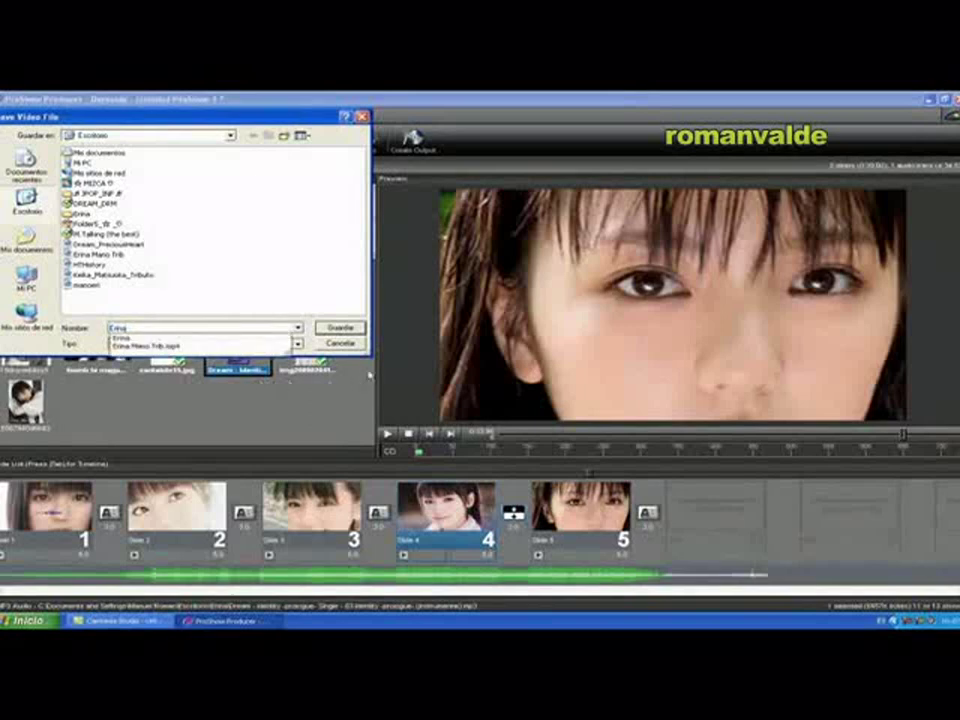
{"action": "left_click", "coordinate": [325, 336]}
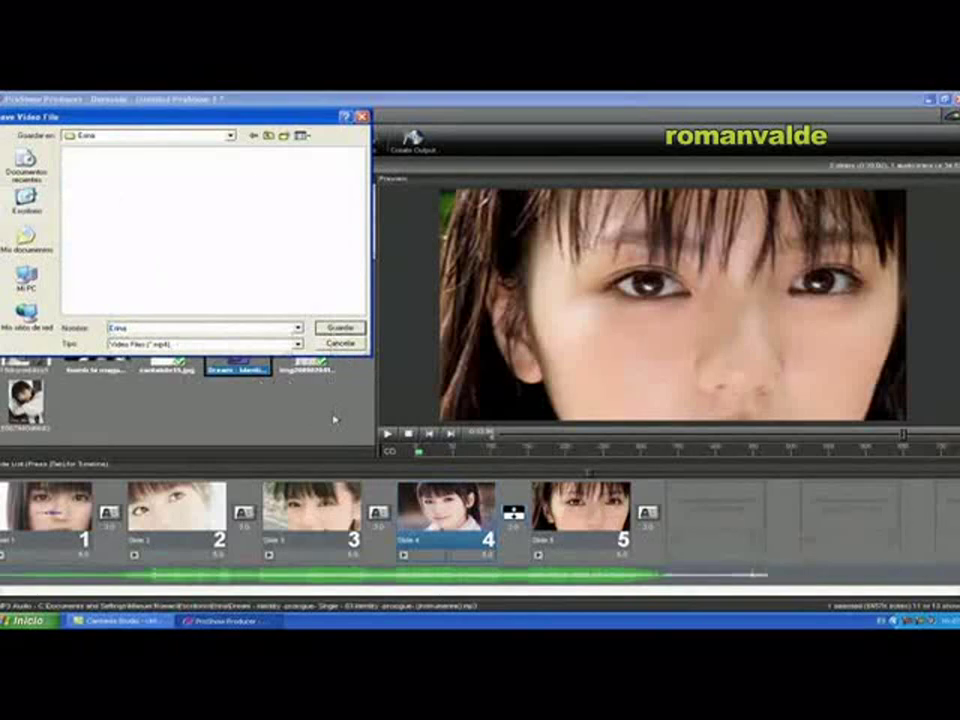
{"action": "left_click", "coordinate": [338, 330]}
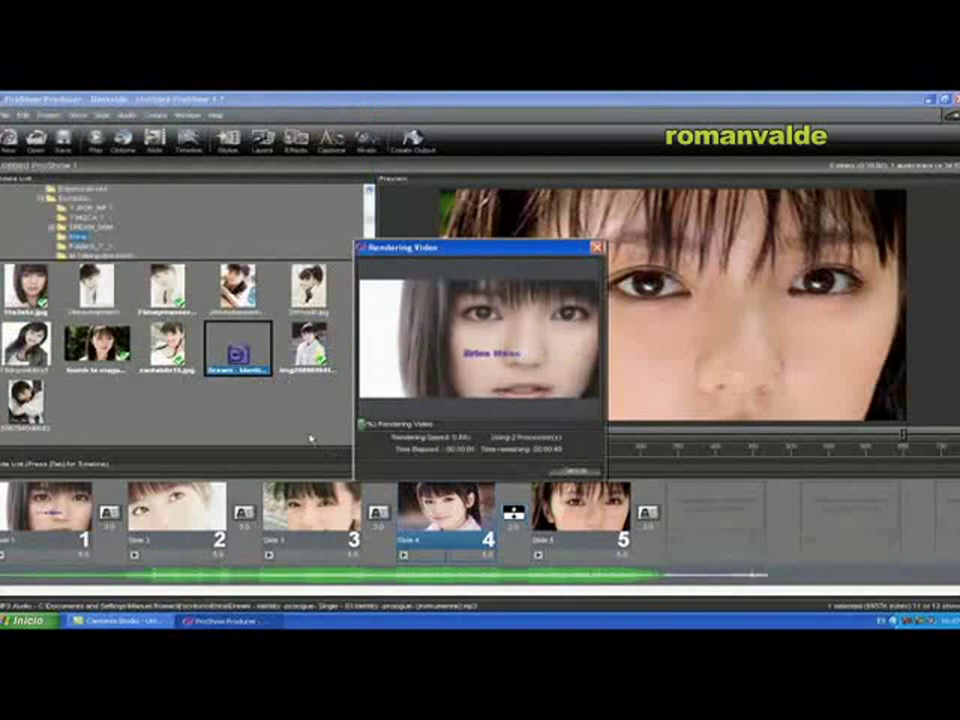